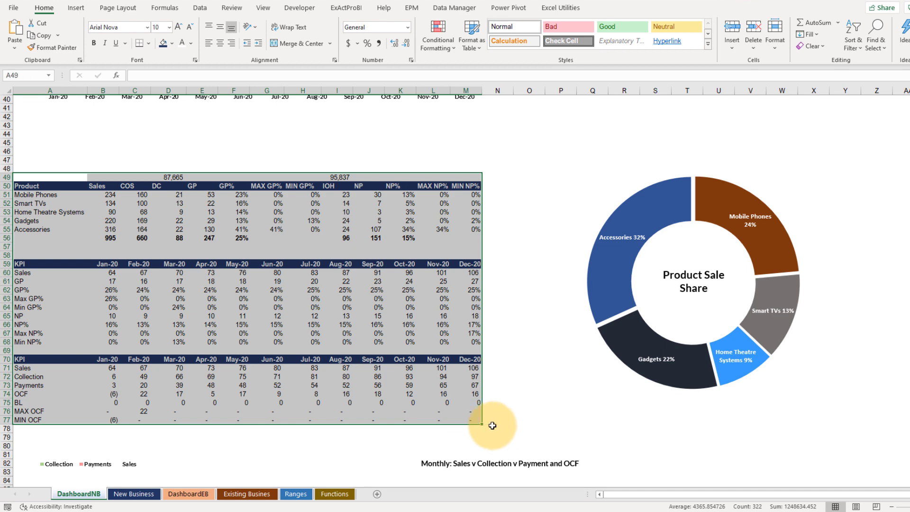
Step: Move the supporting data tables in A49:M77 below the charts, starting at cell A124
key("ctrl+c")
scroll(187, 355, "down", 16)
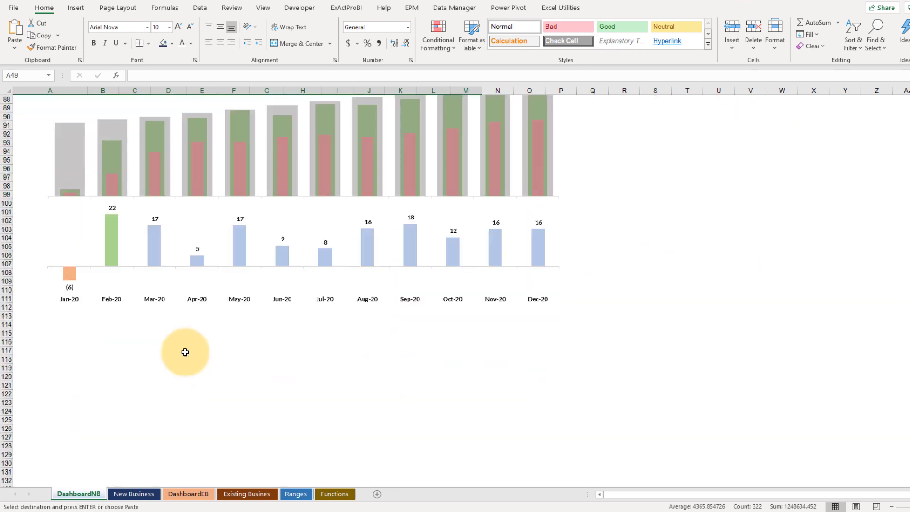
left_click(42, 413)
key("Return")
left_click(163, 378)
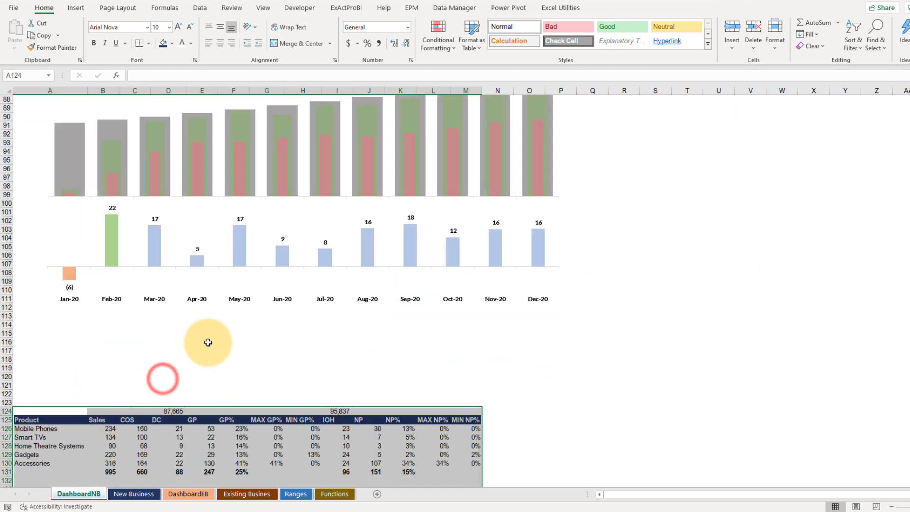
Step: Move the monthly Sales v Collection v Payment and OCF chart group up to about row 44, and shift the Product Sale Share doughnut right
scroll(206, 342, "up", 7)
scroll(232, 353, "up", 1)
left_click(250, 346)
left_click_drag(360, 230, 355, 114)
scroll(730, 375, "up", 8)
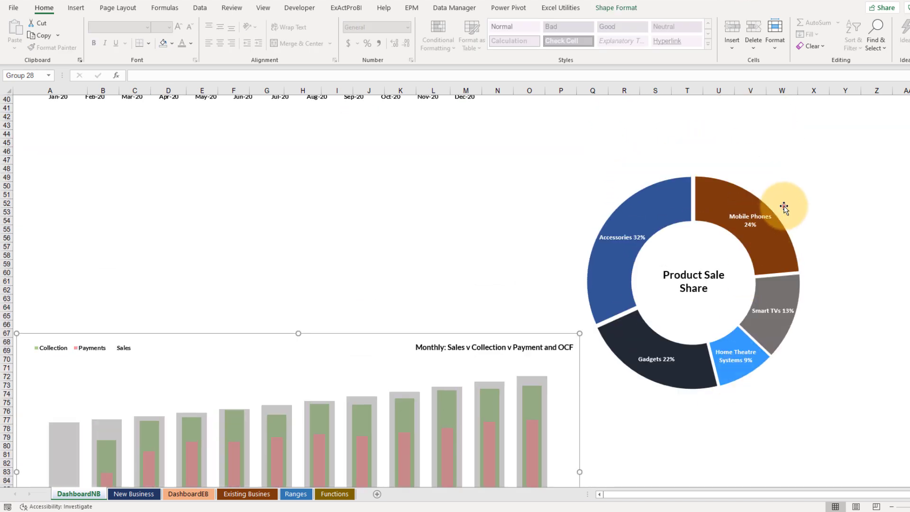
left_click(769, 174)
left_click_drag(769, 174, 852, 173)
left_click(423, 349)
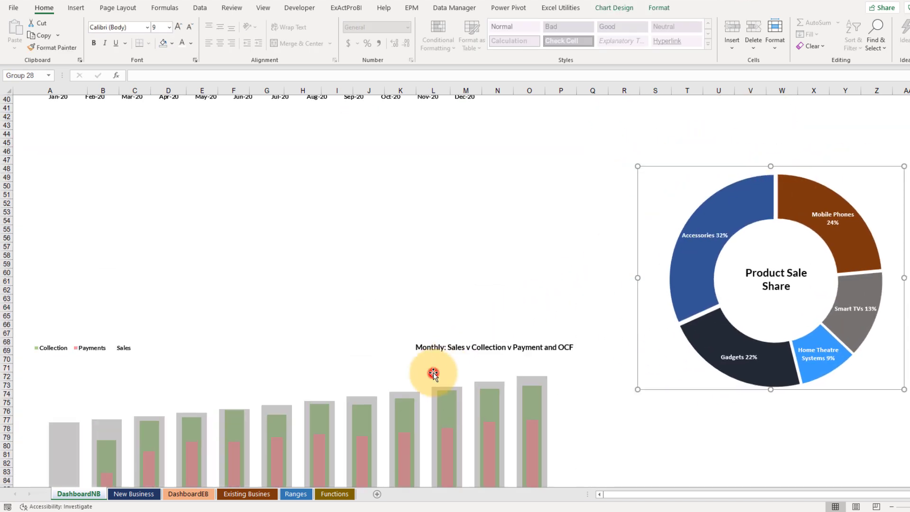
left_click_drag(404, 333, 390, 132)
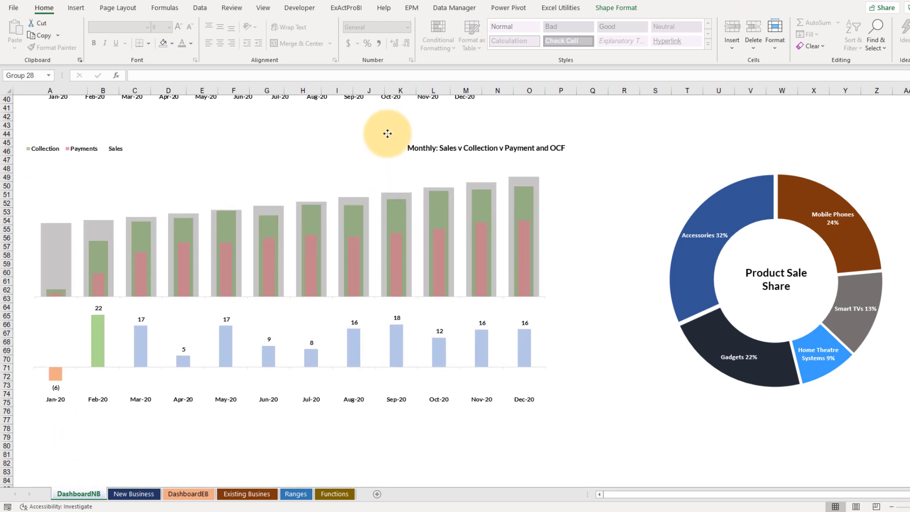
left_click(511, 332)
Step: Resize the monthly Sales v Collection v Payment and OCF chart group narrower to match the chart group above, and slightly shorter
scroll(563, 406, "up", 3)
scroll(563, 406, "down", 1)
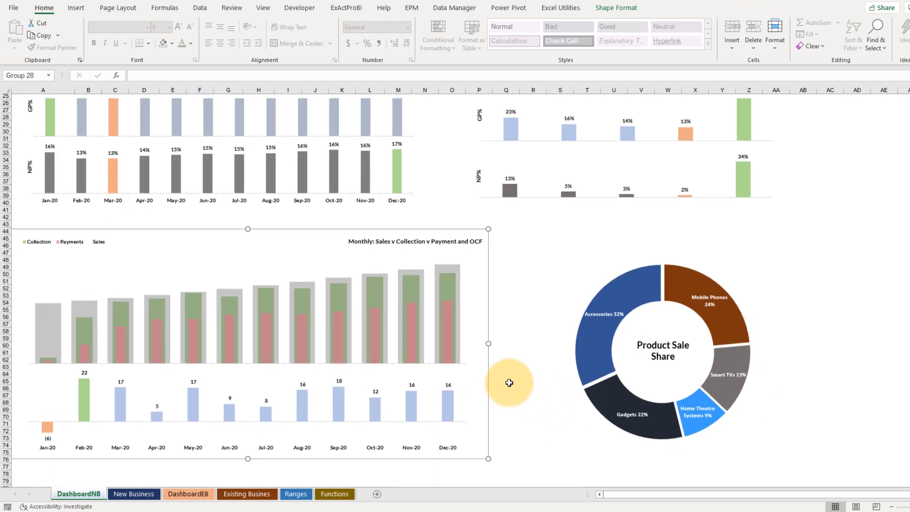
scroll(510, 383, "up", 6)
scroll(429, 322, "down", 3)
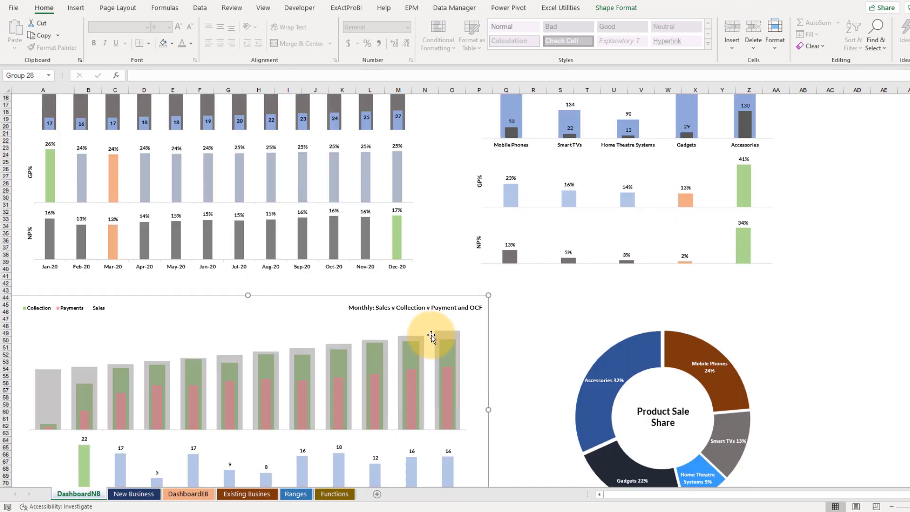
left_click_drag(476, 410, 420, 406)
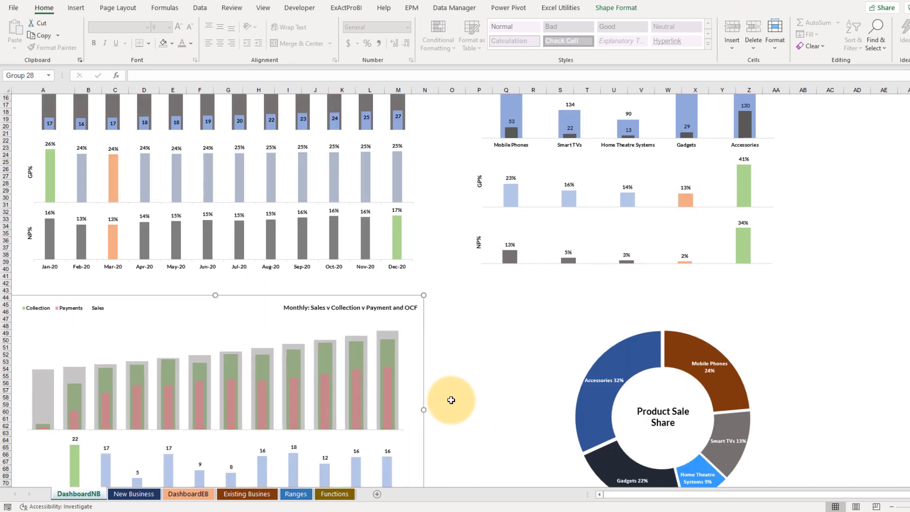
scroll(451, 394, "down", 3)
left_click_drag(215, 461, 216, 441)
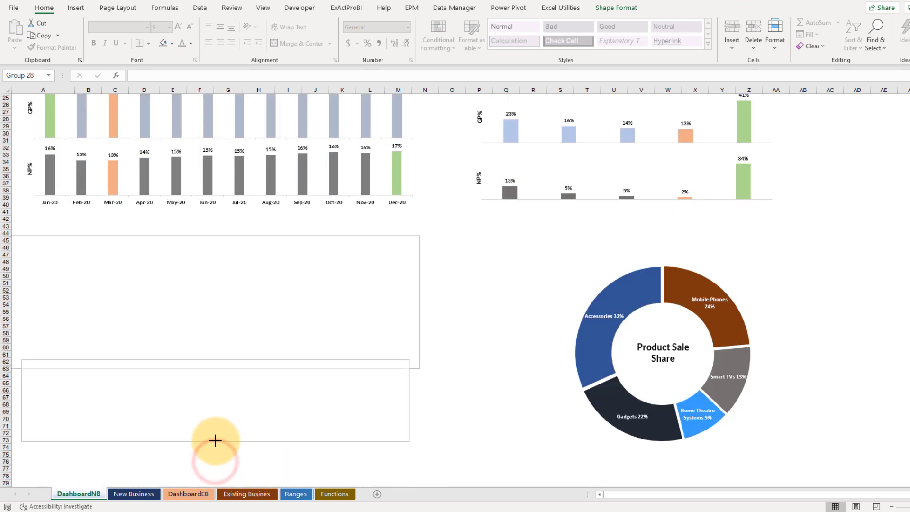
left_click(228, 468)
Step: Narrow the monthly Sales and GP chart group slightly and move the product performance chart group left, closer to it
scroll(433, 359, "up", 8)
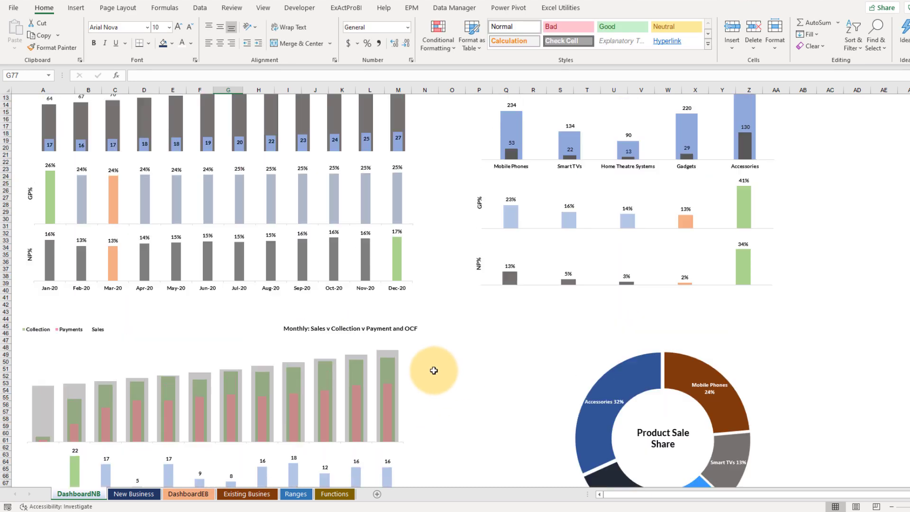
left_click(417, 287)
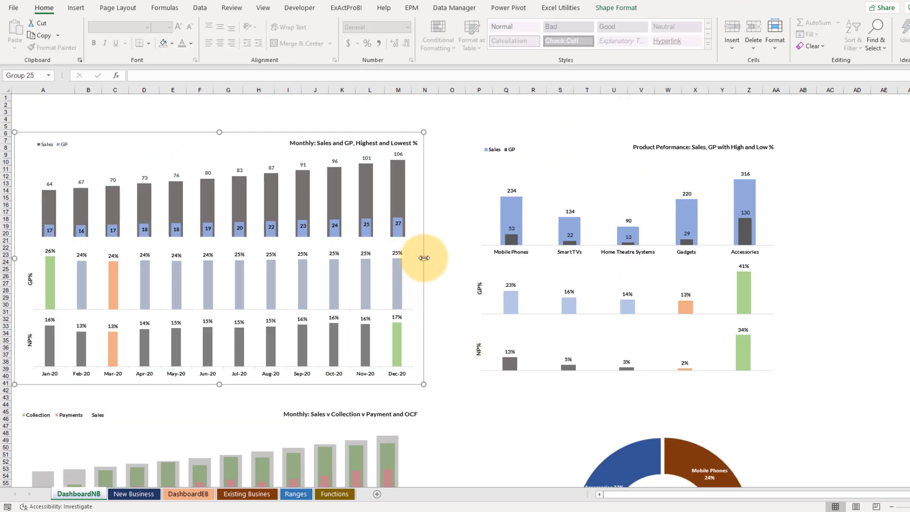
left_click_drag(424, 258, 421, 258)
left_click(488, 248)
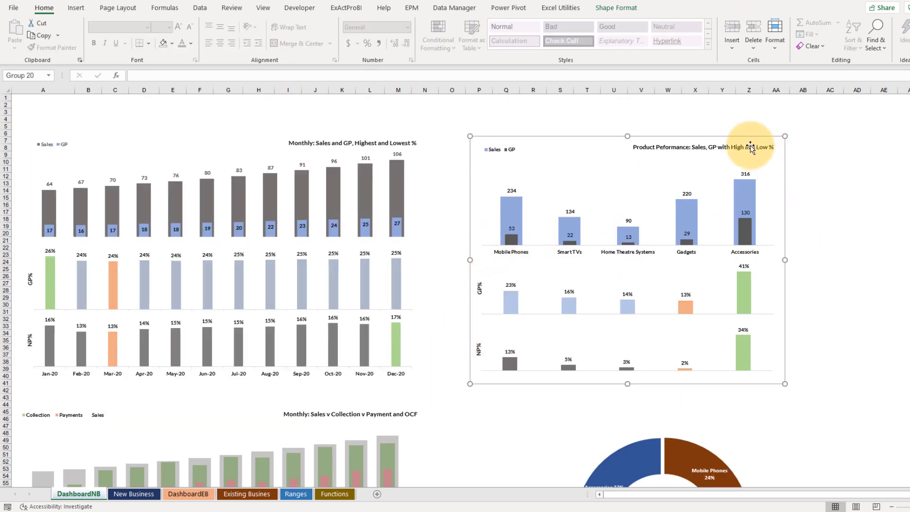
left_click_drag(737, 138, 709, 140)
left_click(831, 199)
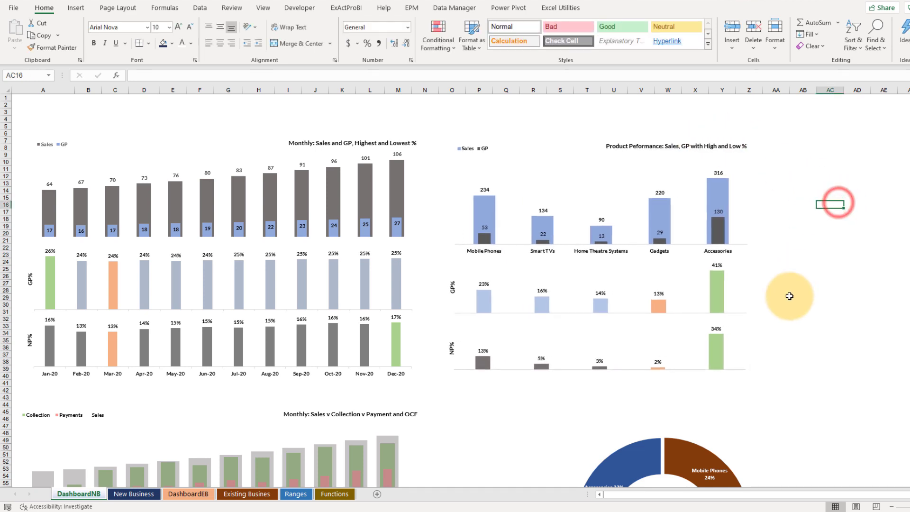
Step: Move the Product Sale Share doughnut left and up so it sits beneath the product performance charts
scroll(759, 332, "down", 5)
left_click(727, 359)
left_click_drag(732, 324, 650, 285)
left_click(774, 354)
scroll(773, 354, "up", 2)
scroll(773, 354, "up", 3)
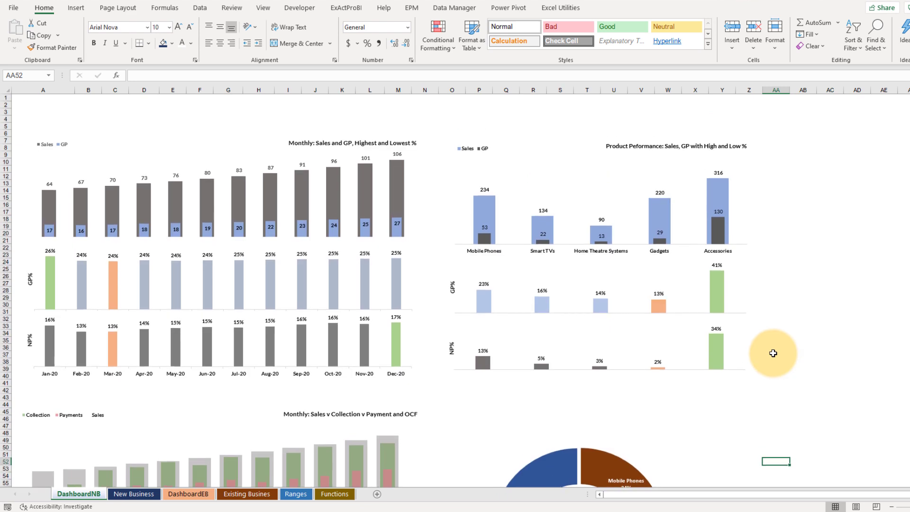
Step: Set a picture file from the computer as the background of the DashboardNB sheet
left_click(67, 106)
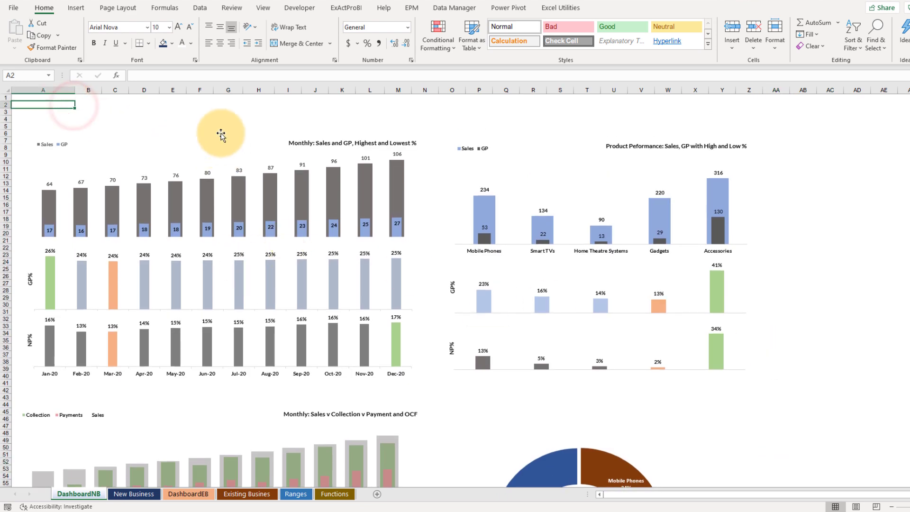
left_click(201, 118)
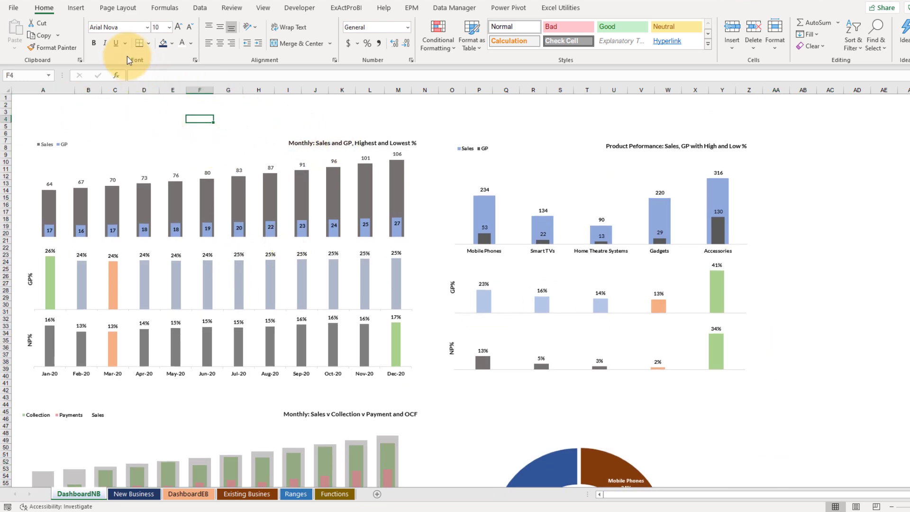
left_click(117, 8)
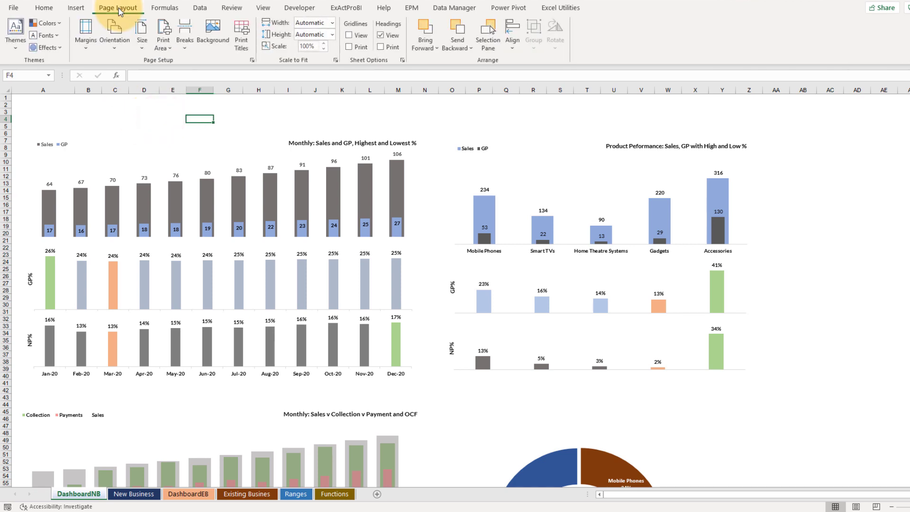
left_click(207, 37)
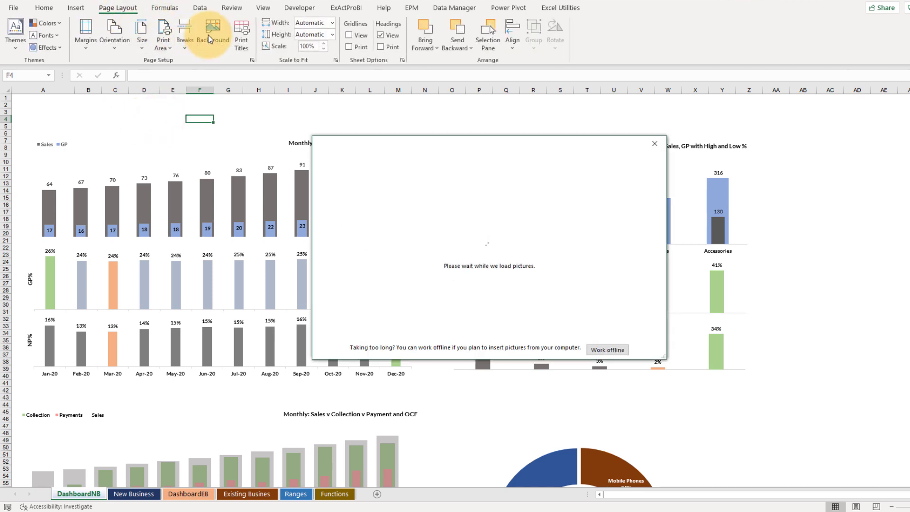
left_click(399, 199)
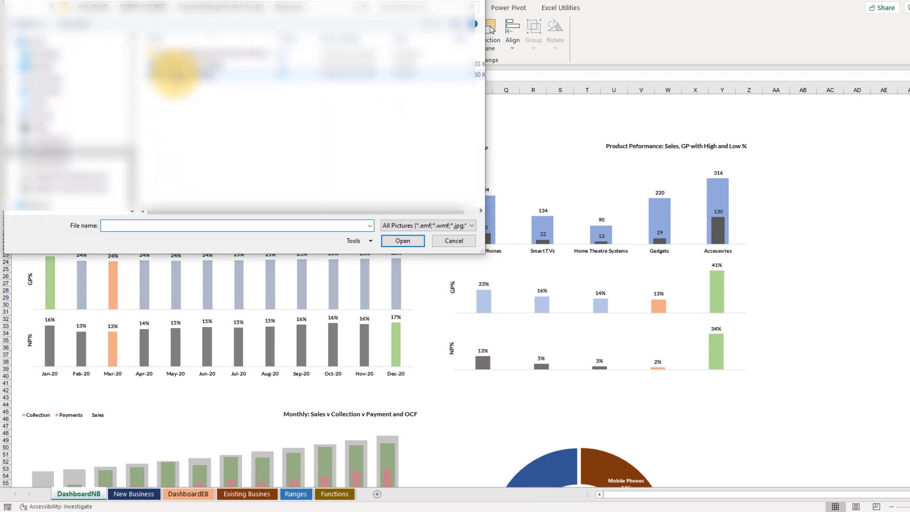
double_click(175, 73)
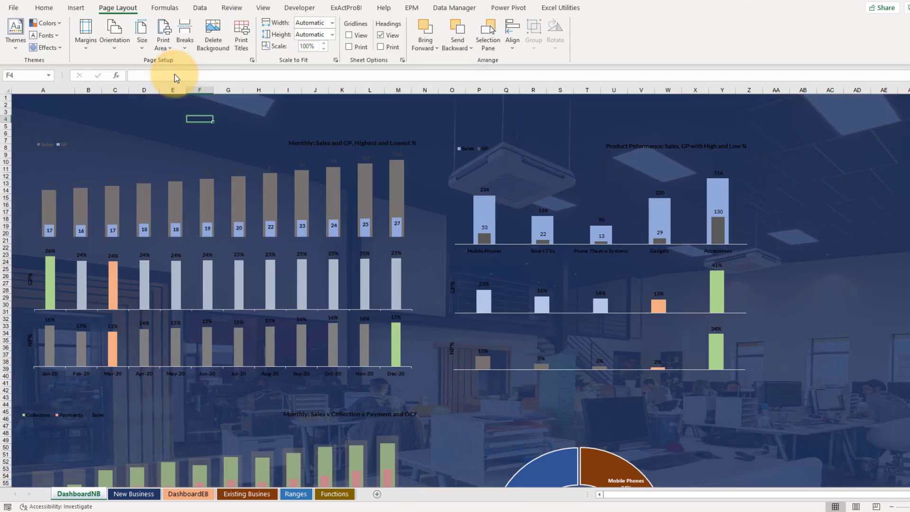
left_click(887, 231)
Step: Remove the white outline from the slices of the Product Sale Share doughnut chart
scroll(833, 229, "down", 8)
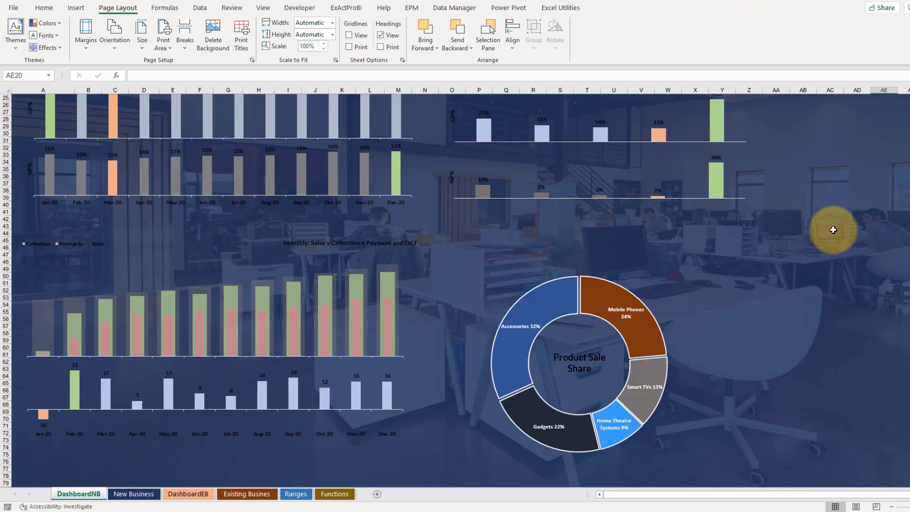
scroll(834, 230, "down", 8)
scroll(831, 231, "up", 12)
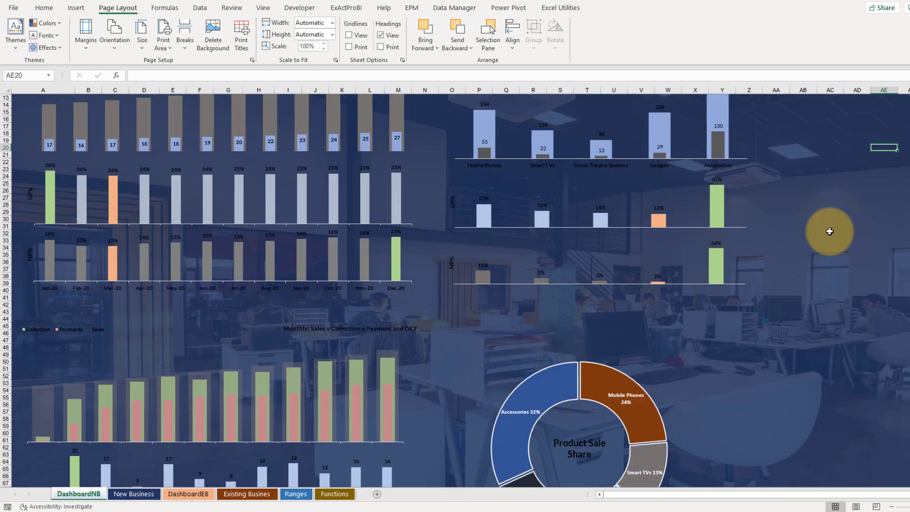
scroll(830, 231, "down", 5)
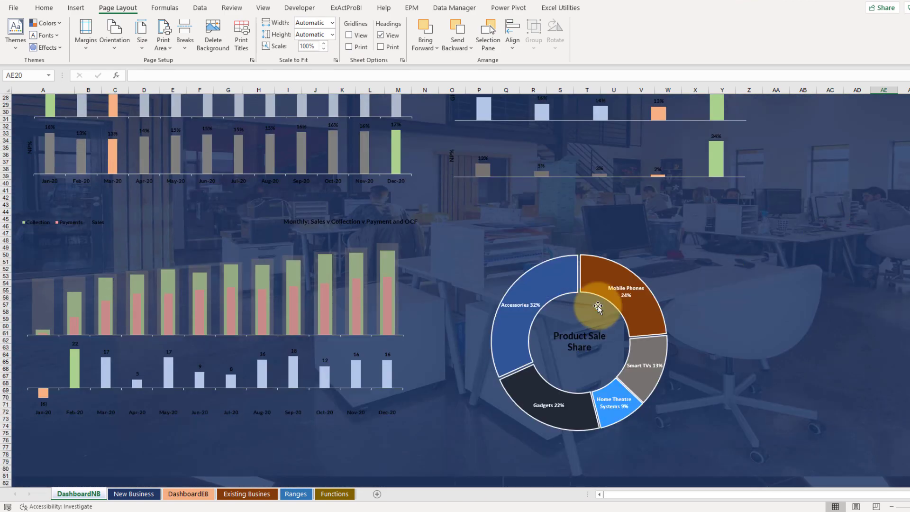
left_click(592, 272)
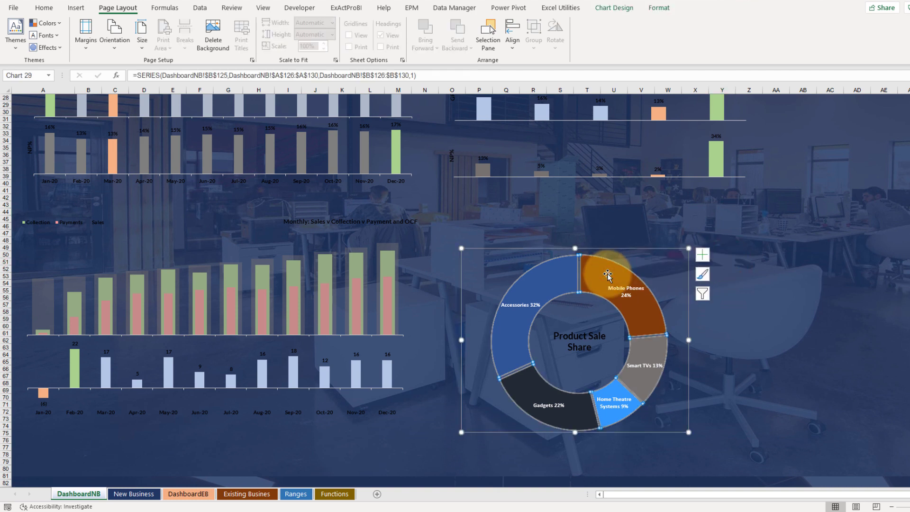
left_click(793, 311)
left_click(612, 287)
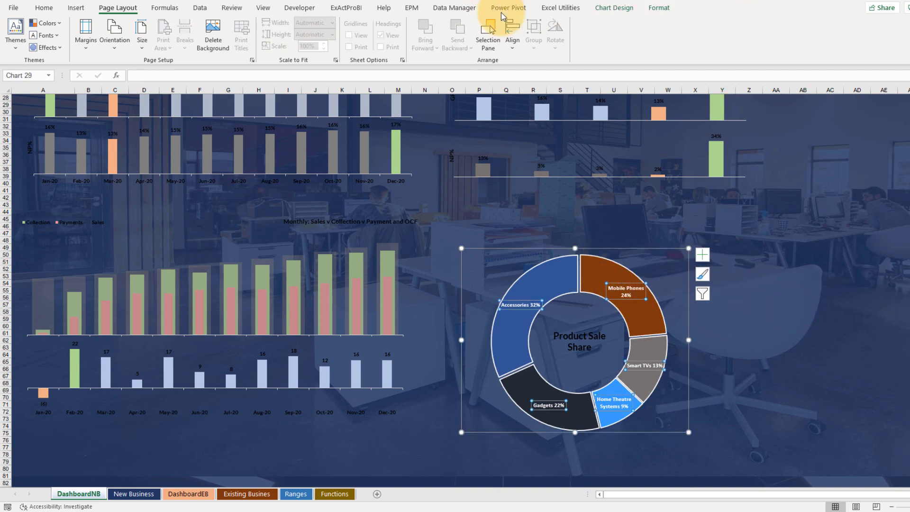
left_click(597, 271)
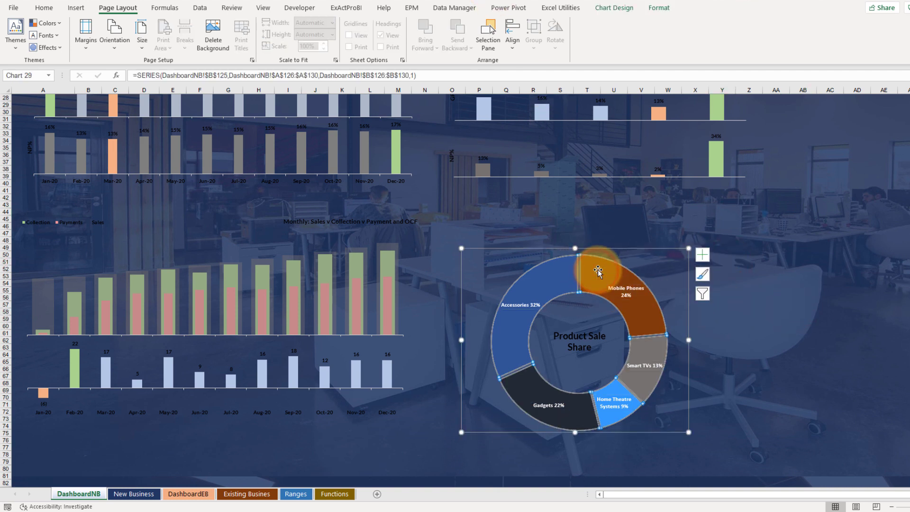
left_click(615, 8)
left_click(659, 8)
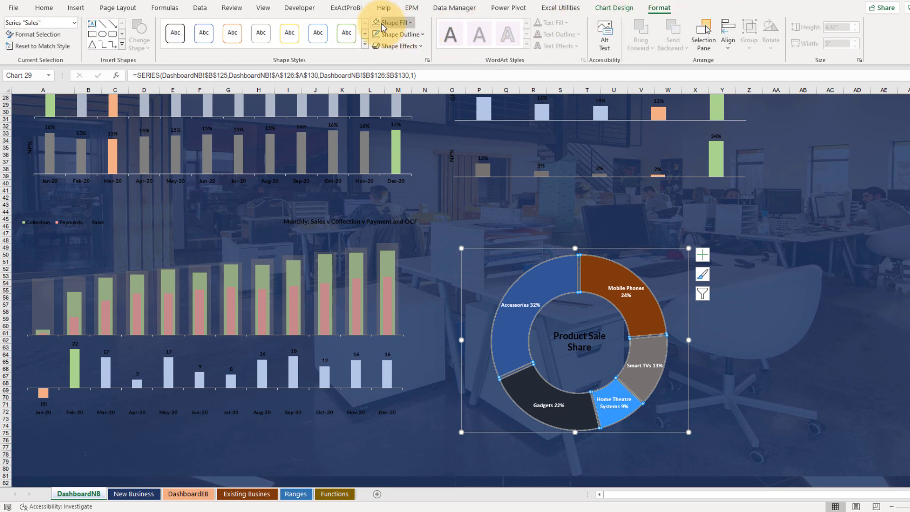
left_click(749, 261)
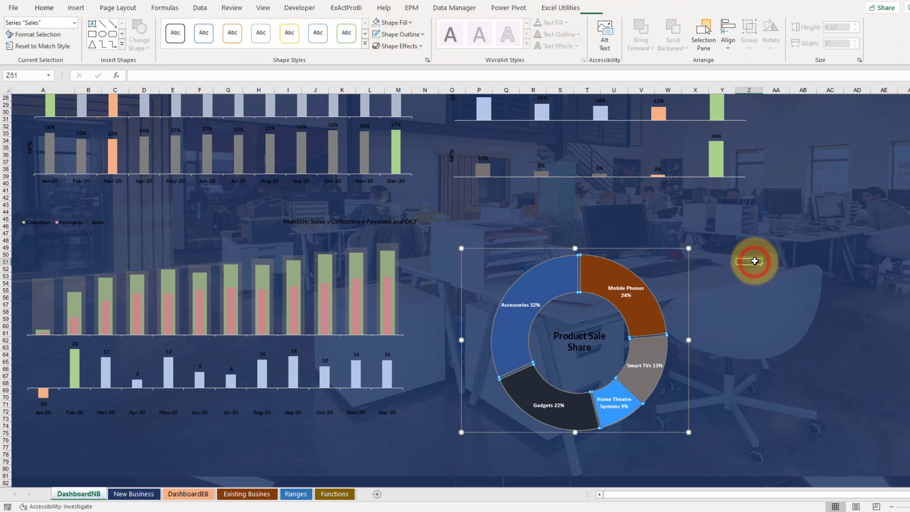
scroll(691, 261, "up", 9)
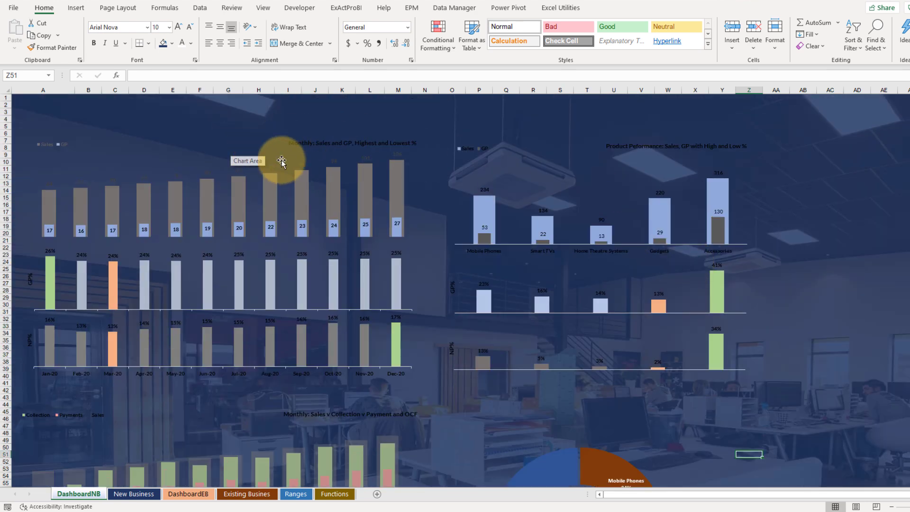
scroll(821, 306, "down", 6)
scroll(822, 308, "up", 6)
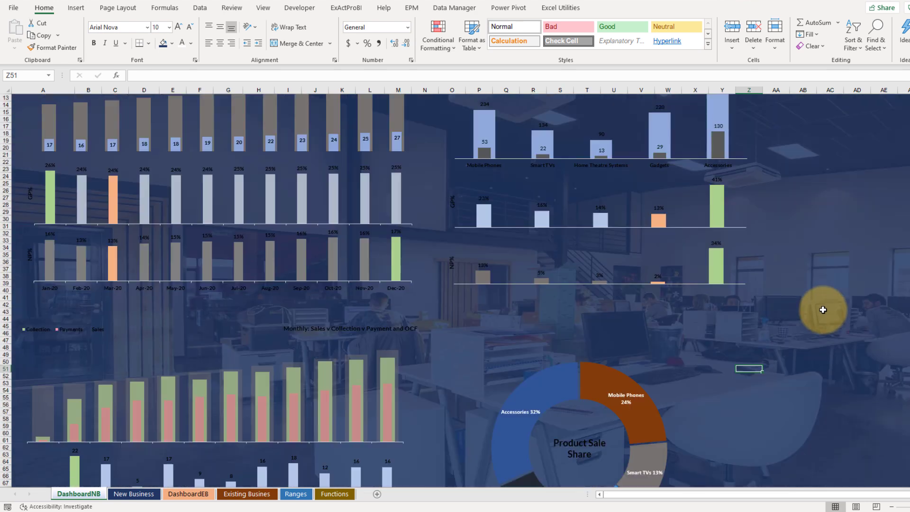
scroll(327, 189, "down", 5)
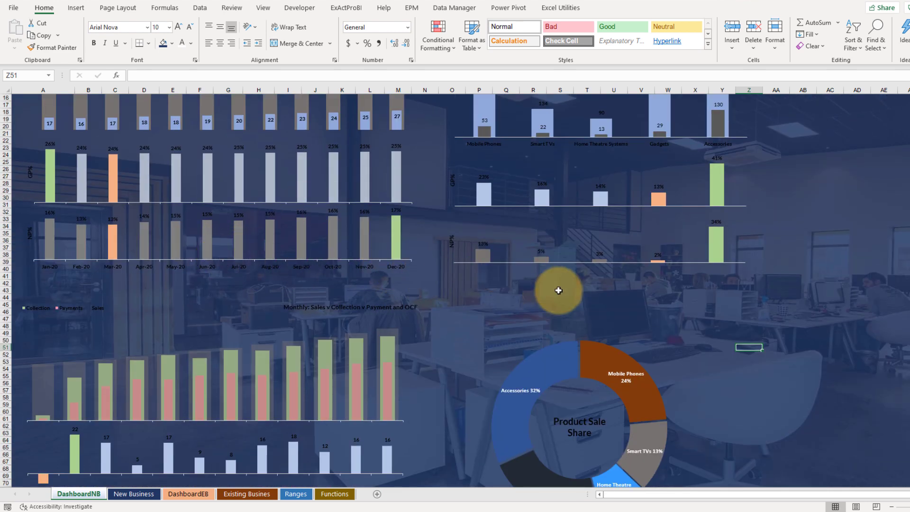
scroll(480, 280, "down", 4)
scroll(475, 280, "up", 9)
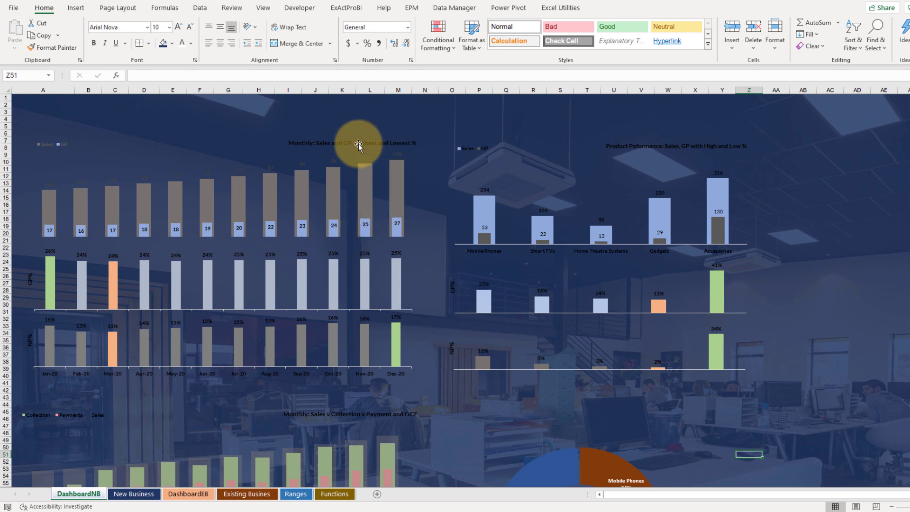
Step: Move both performance chart groups, the collection and payment charts and the Product Sale Share doughnut down together, leaving room for a header
left_click(184, 119)
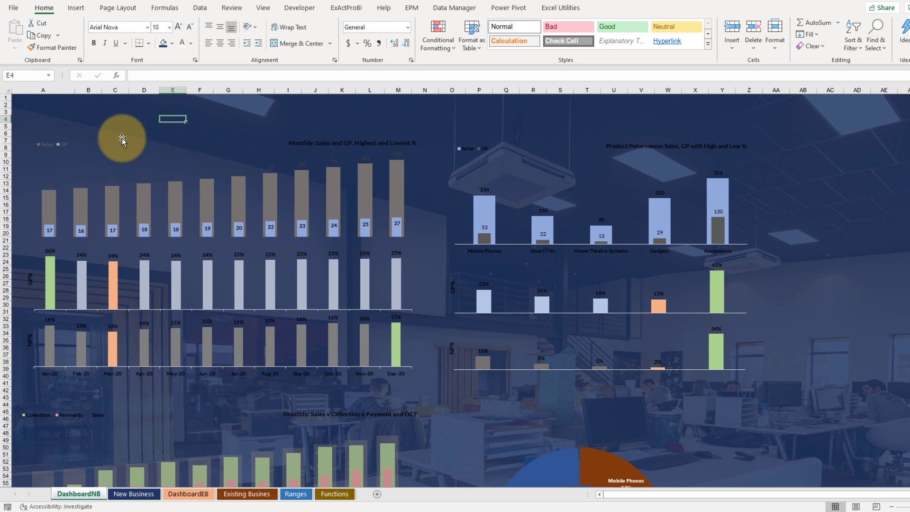
left_click(87, 156)
left_click(589, 186, "ctrl")
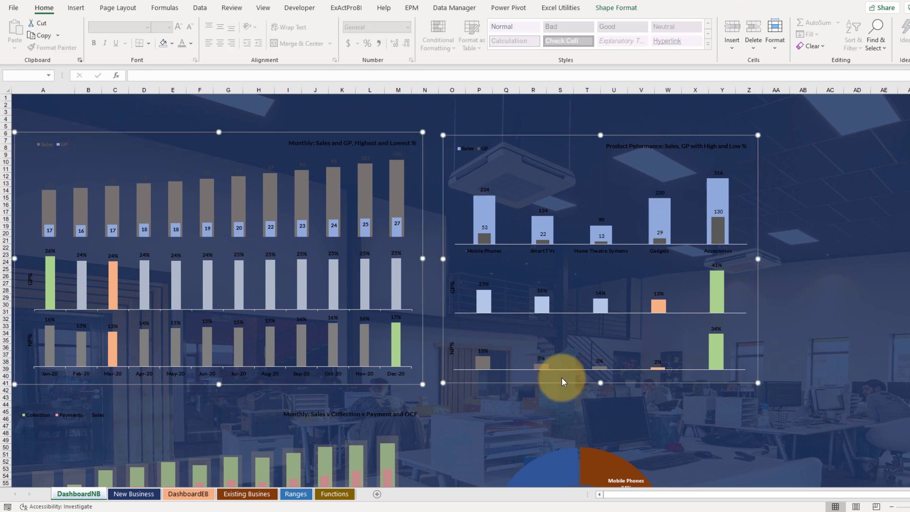
left_click(356, 436, "ctrl")
left_click(589, 451, "ctrl")
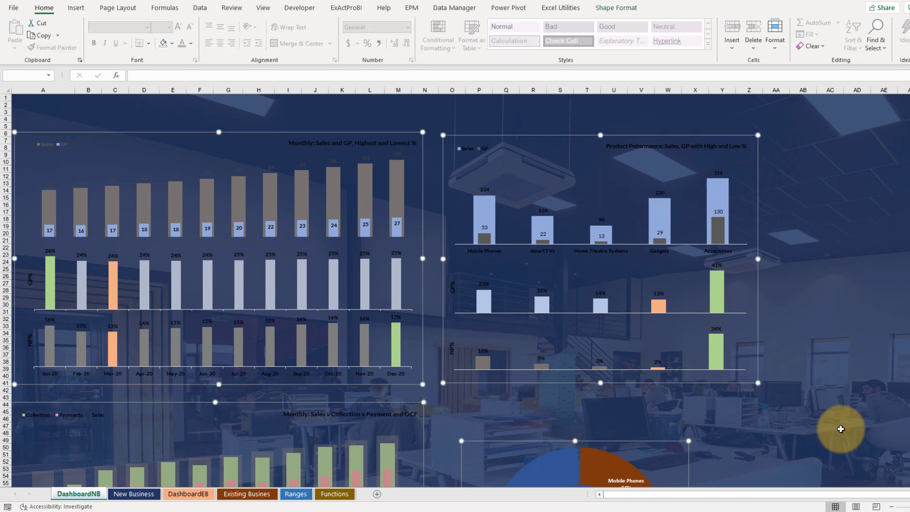
key("Down")
key("Down")
key("Down")
key("Down")
key("Down")
key("Down")
key("Down")
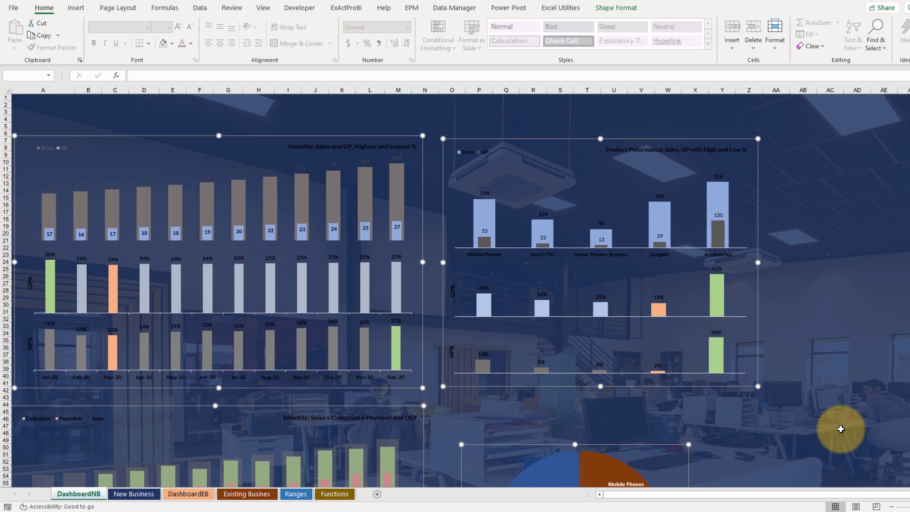
key("Down")
key("Down")
key("Down")
key("Down")
key("Down")
key("Down")
key("Down")
key("Down")
key("Down")
key("Down")
key("Down")
key("Down")
key("Down")
key("Down")
key("Down")
key("Down")
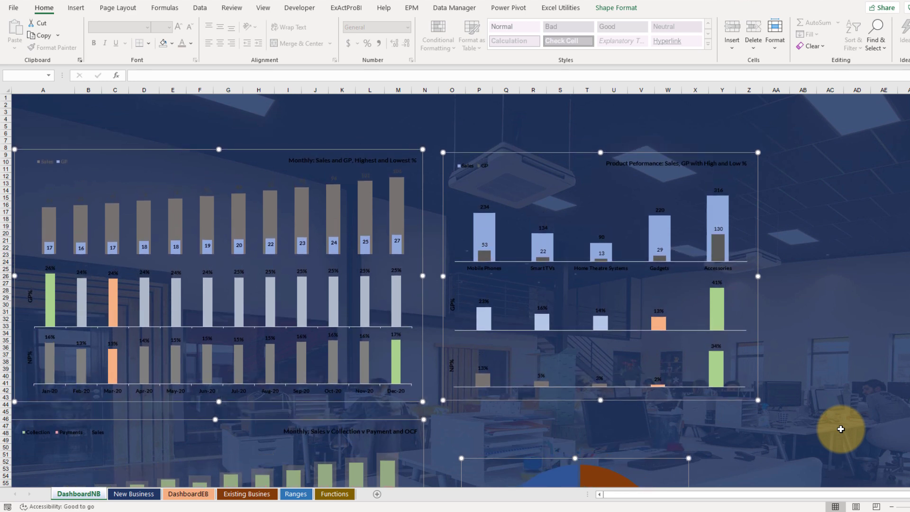
key("Down")
key("Down")
key("Down")
key("Down")
key("Down")
key("Down")
key("Down")
key("Down")
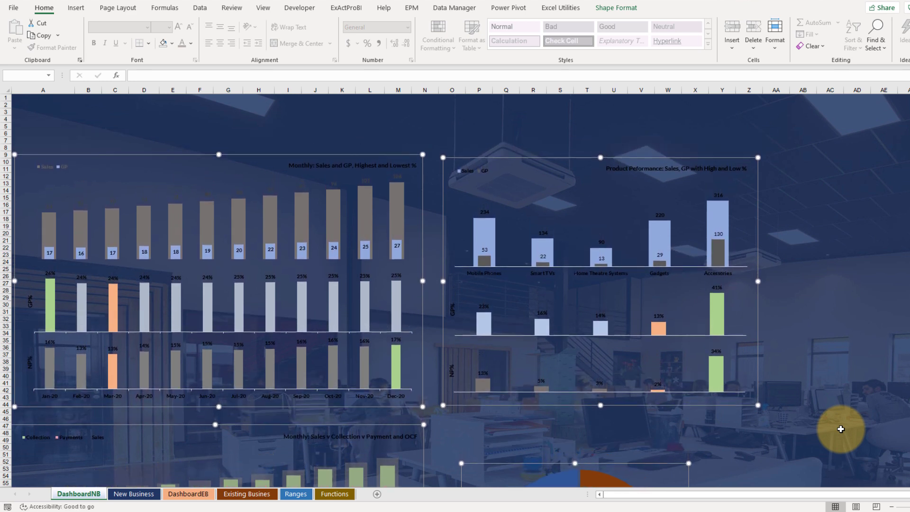
left_click(858, 319)
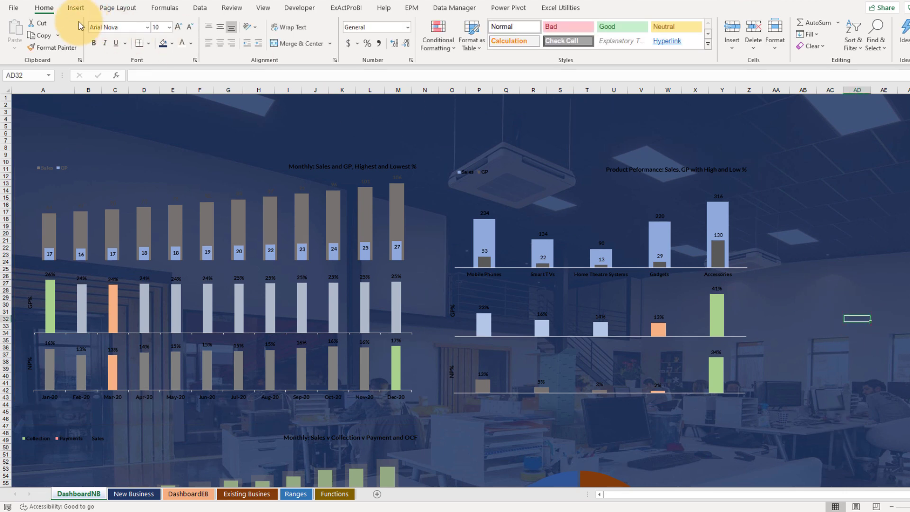
Step: Draw a rounded rectangle banner about 21.42" wide and 0.72" high above the charts and fill it with dark blue-grey
left_click(74, 8)
left_click(166, 42)
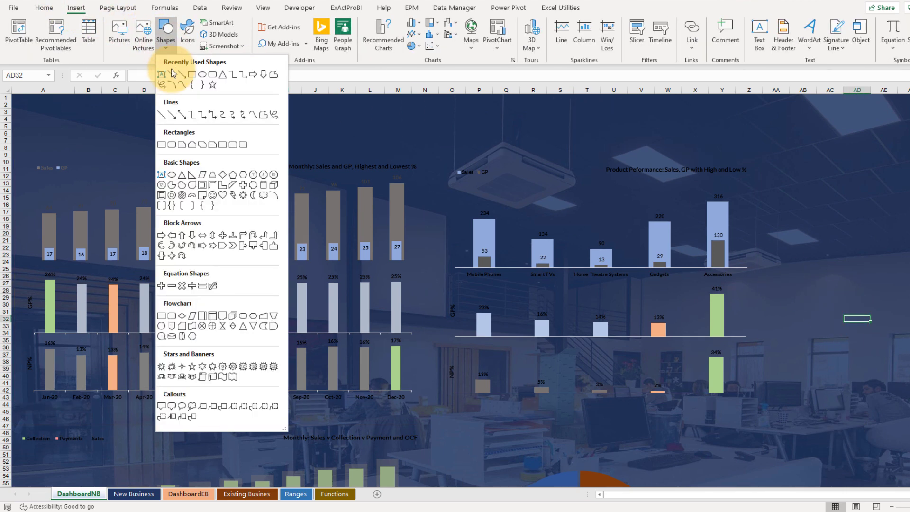
left_click(203, 75)
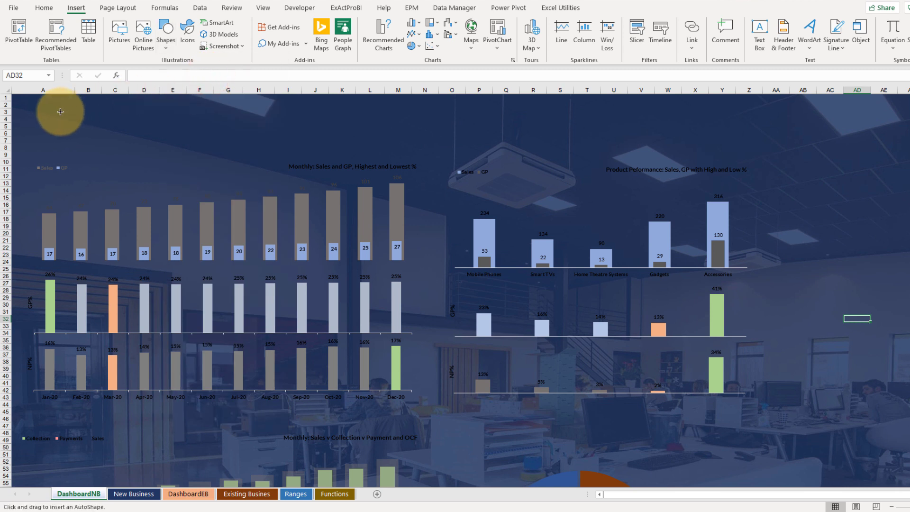
left_click_drag(31, 105, 905, 138)
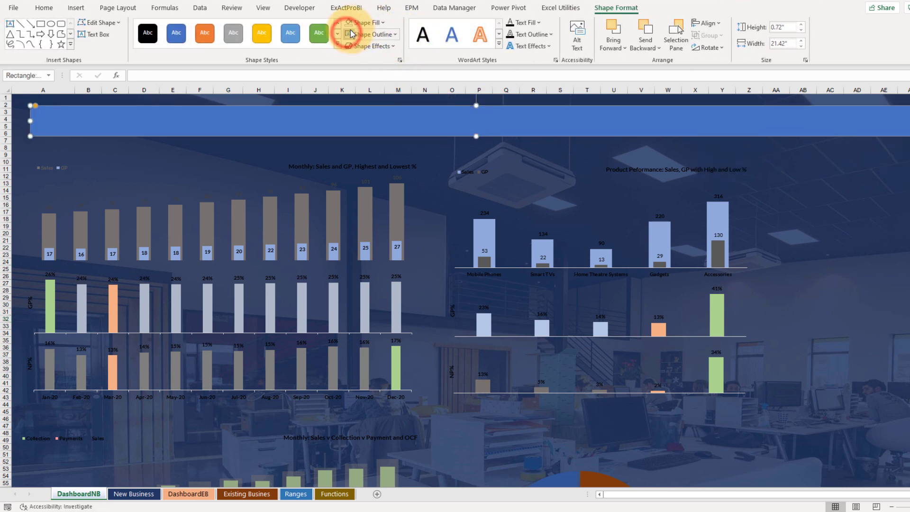
left_click(363, 22)
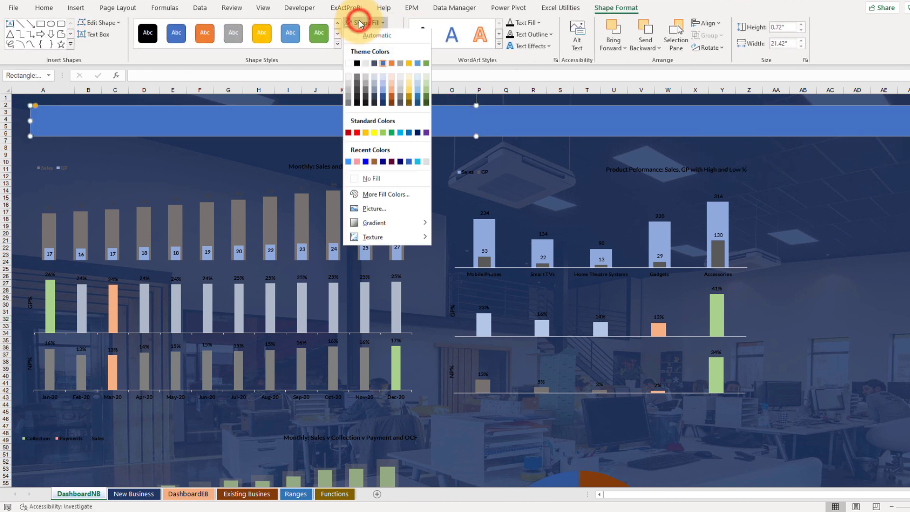
left_click(383, 105)
left_click(177, 153)
Step: Enter "ExActProBi Inc" as the text of the header banner
left_click(150, 123)
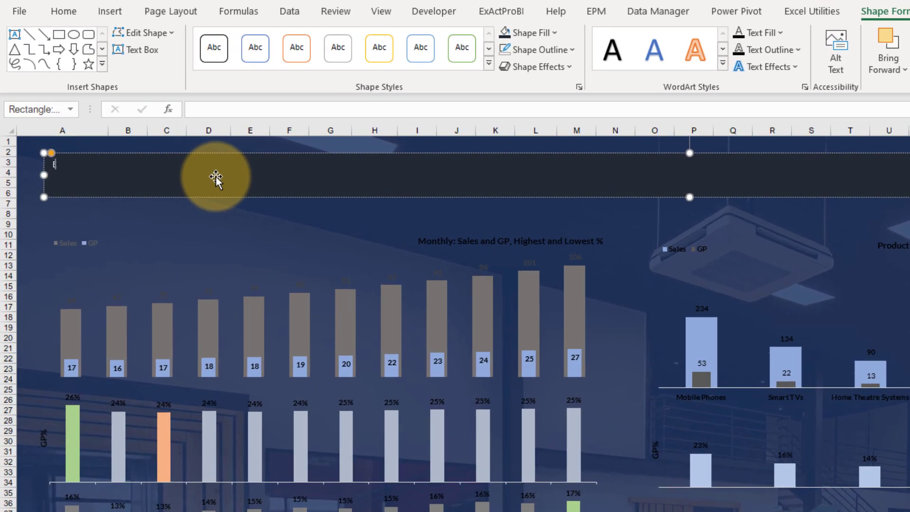
type("ExActProBi Inc")
left_click(172, 256)
left_click(116, 167)
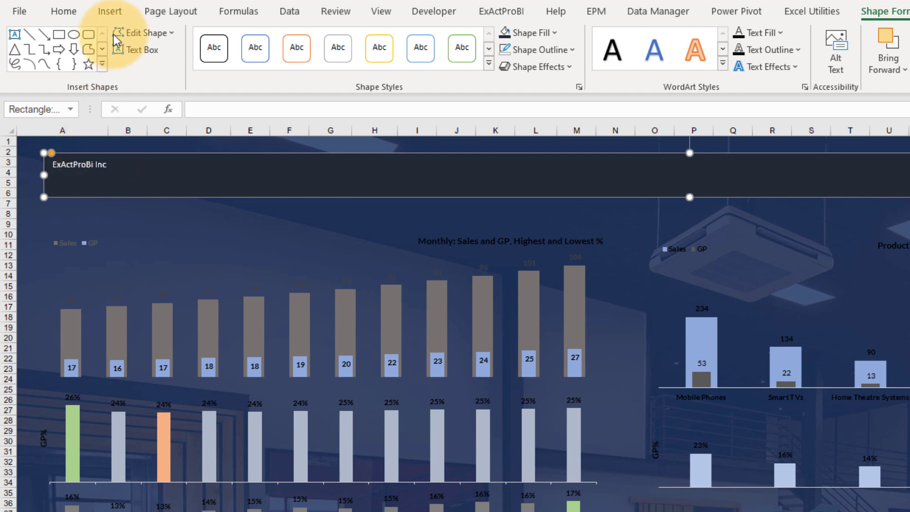
Step: Set the banner text to the Bahnschrift font at size 28
left_click(63, 12)
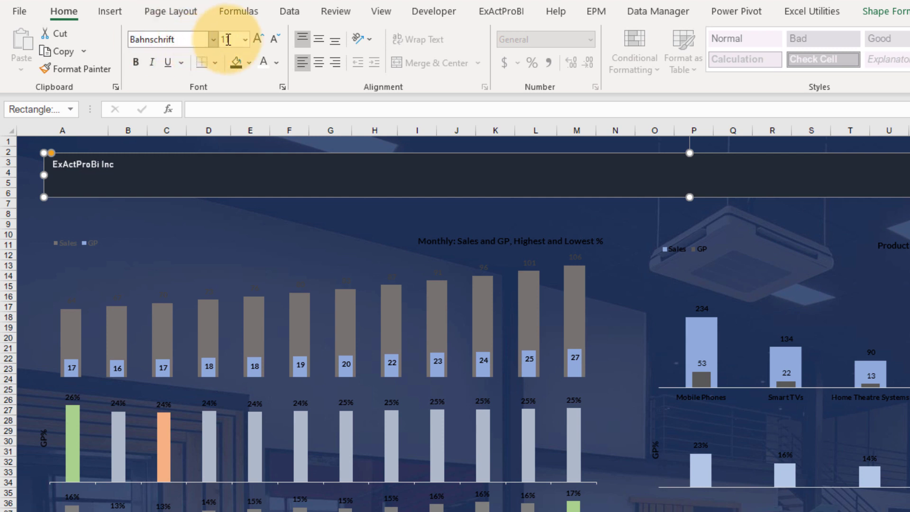
left_click(260, 39)
left_click(260, 39)
left_click(260, 39)
left_click(261, 39)
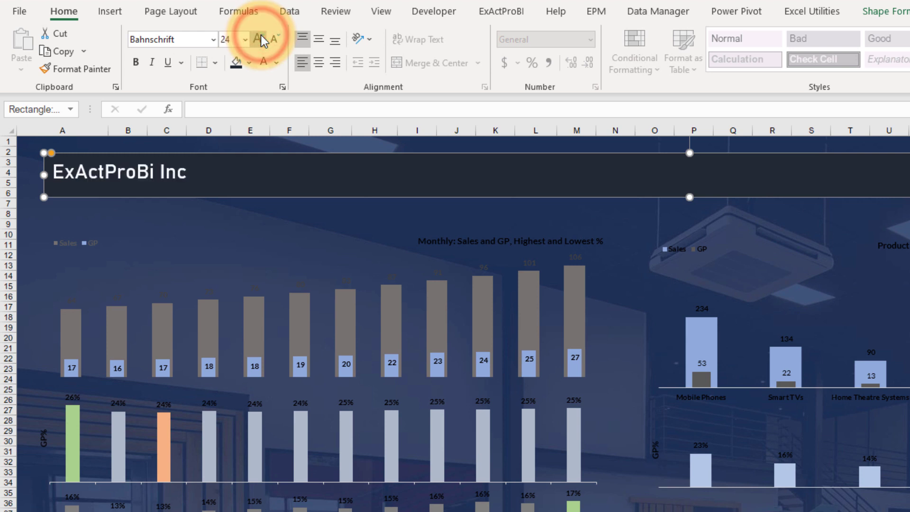
left_click(261, 39)
left_click(261, 39)
Step: Align the banner text to the middle vertically, try it centred horizontally, and set it back to left-aligned
left_click(319, 38)
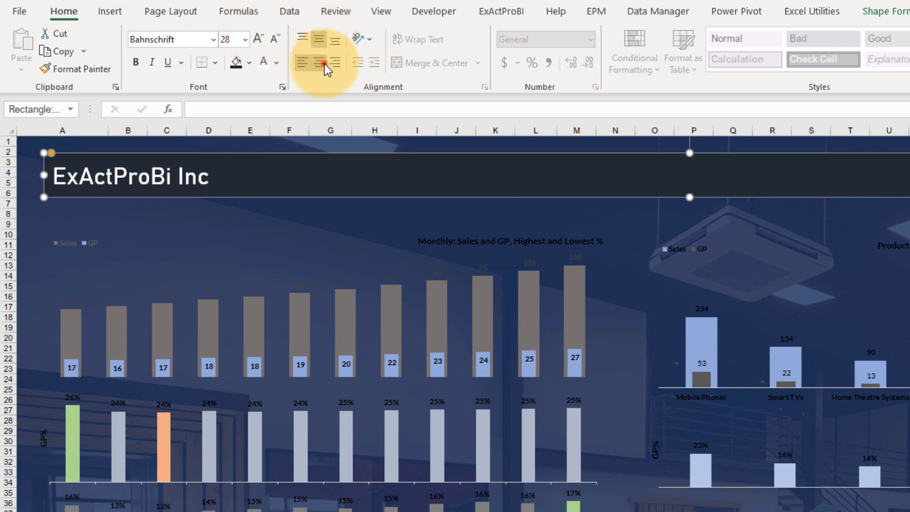
left_click(319, 62)
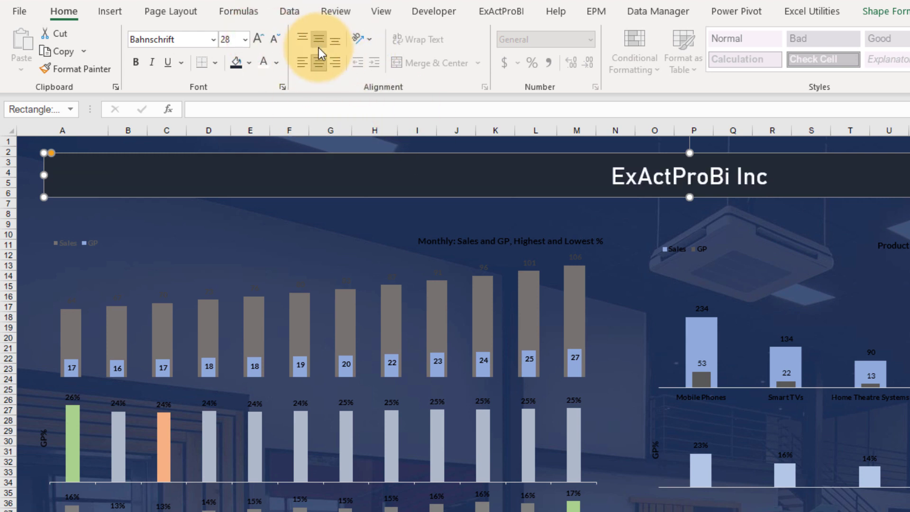
left_click(302, 62)
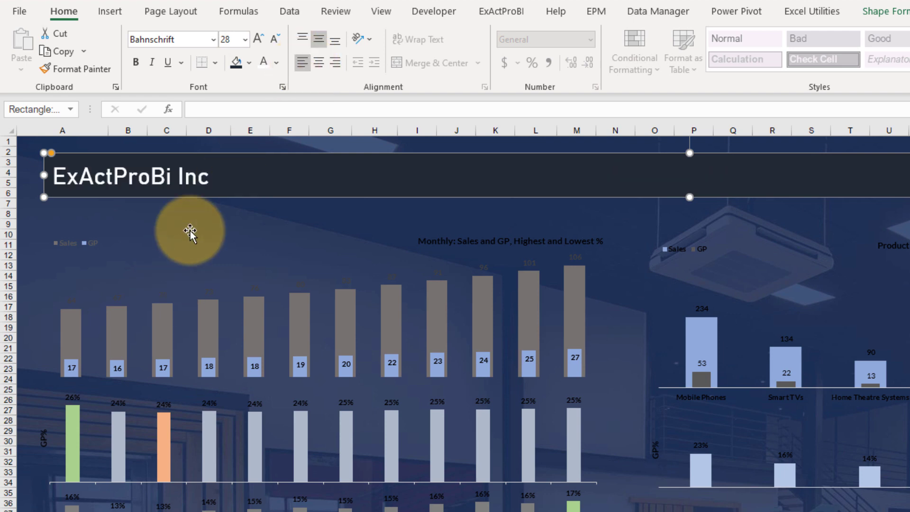
left_click(192, 223)
left_click(195, 181)
left_click(147, 186)
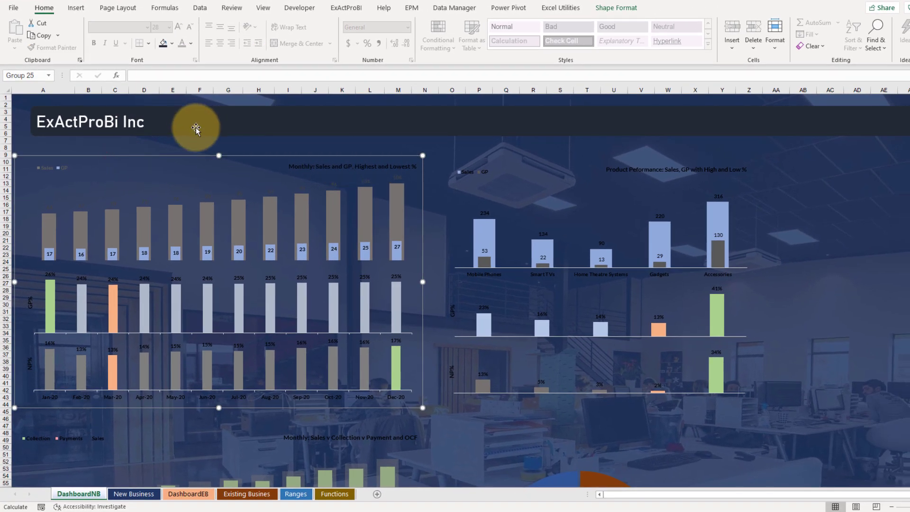
left_click(221, 140)
left_click(857, 161)
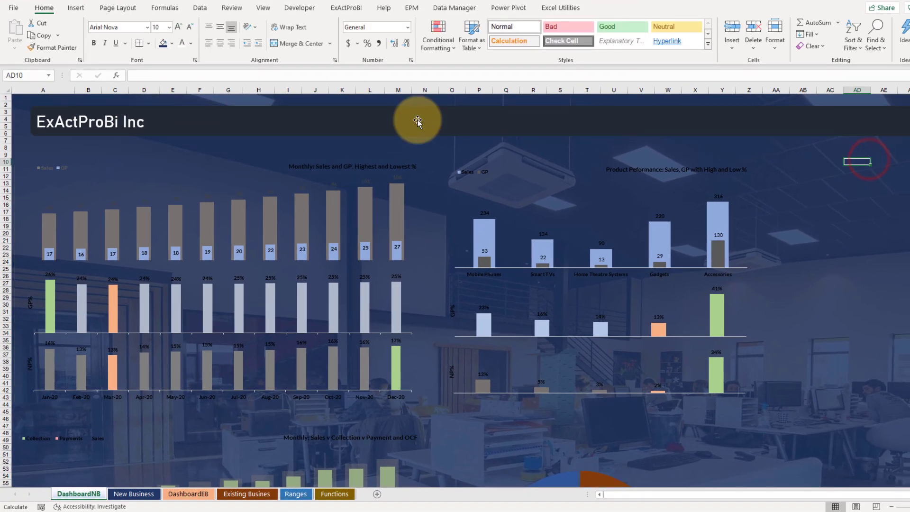
Step: Append "Financial Performance Dashboard" to the banner text and space it over to the banner's right end on one line
left_click(140, 113)
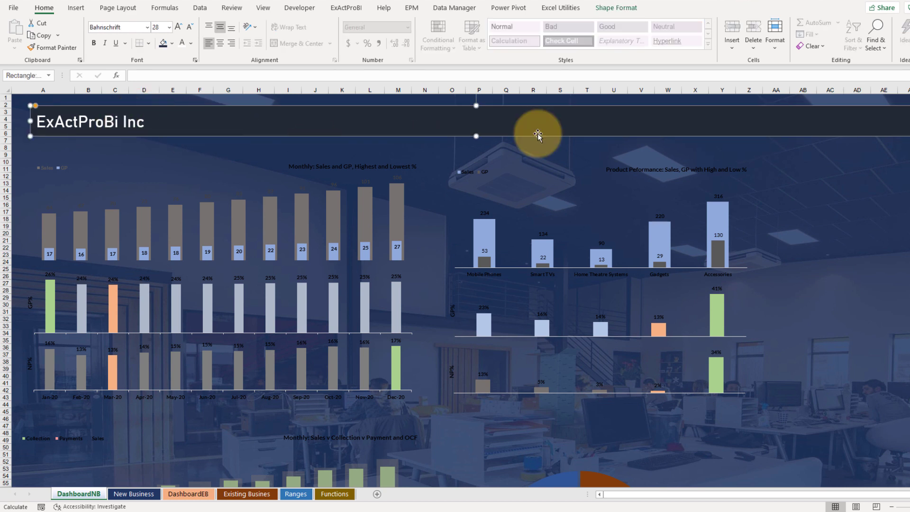
left_click(188, 121)
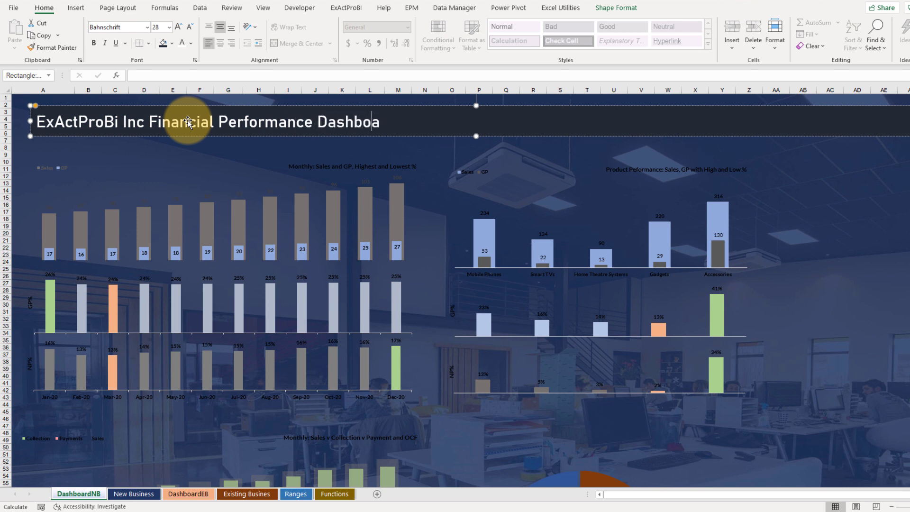
left_click(148, 122)
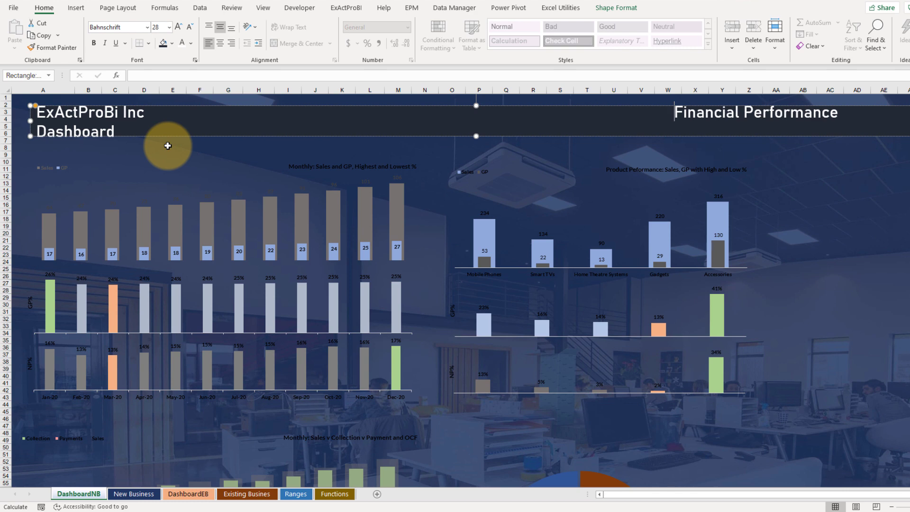
key("BackSpace")
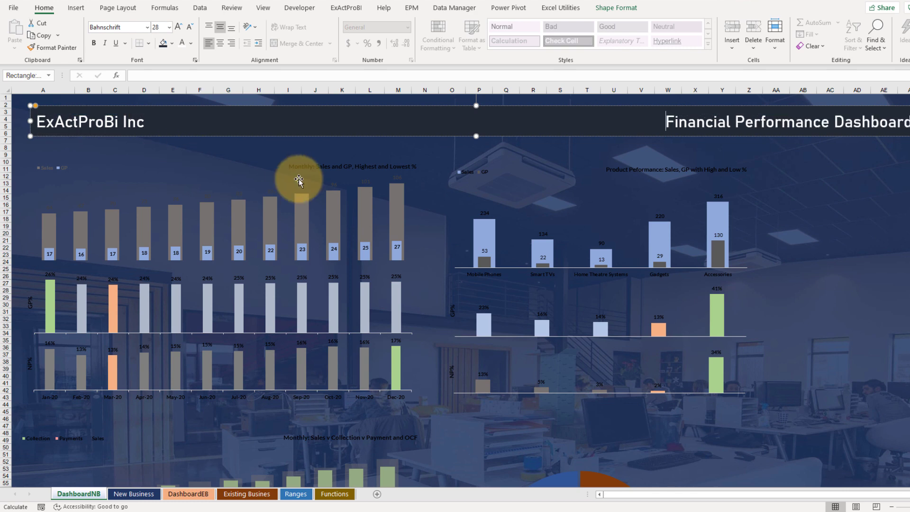
Step: Review the header banner and the layout of the charts over the whole DashboardNB sheet
left_click_drag(748, 234, 755, 234)
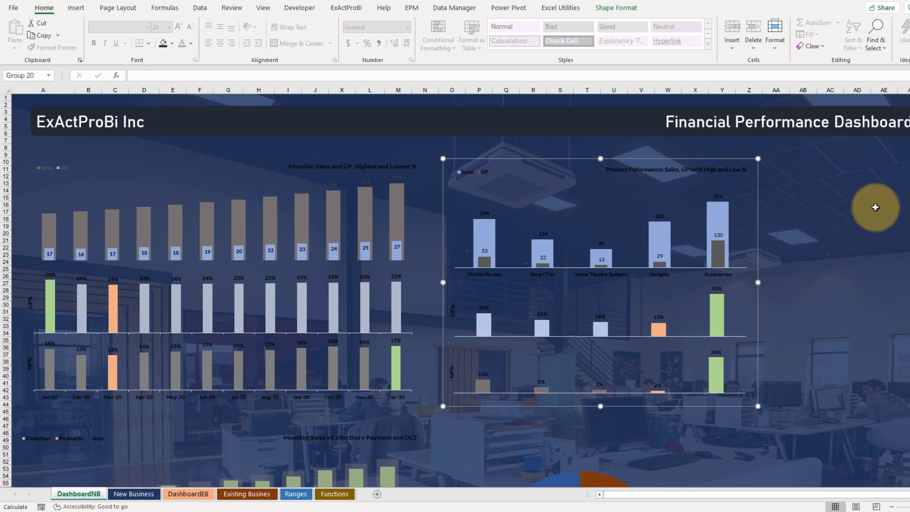
left_click(858, 212)
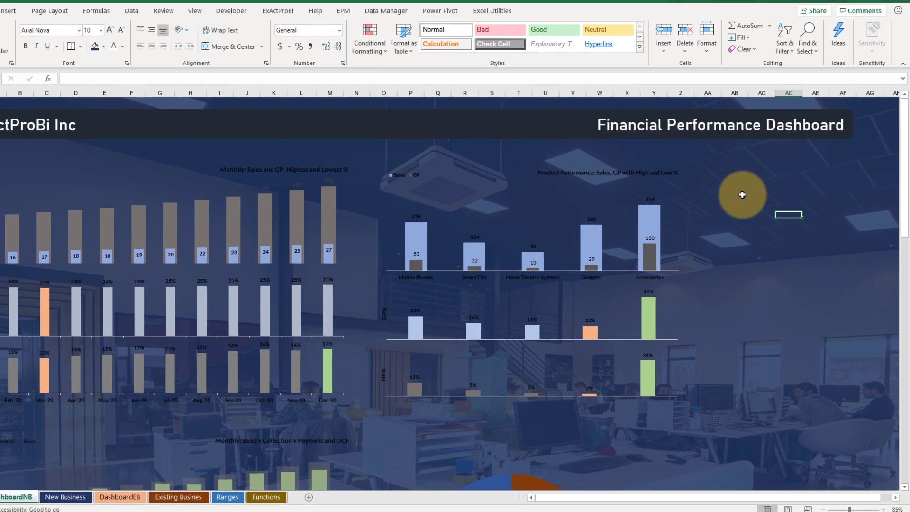
scroll(743, 194, "down", 2)
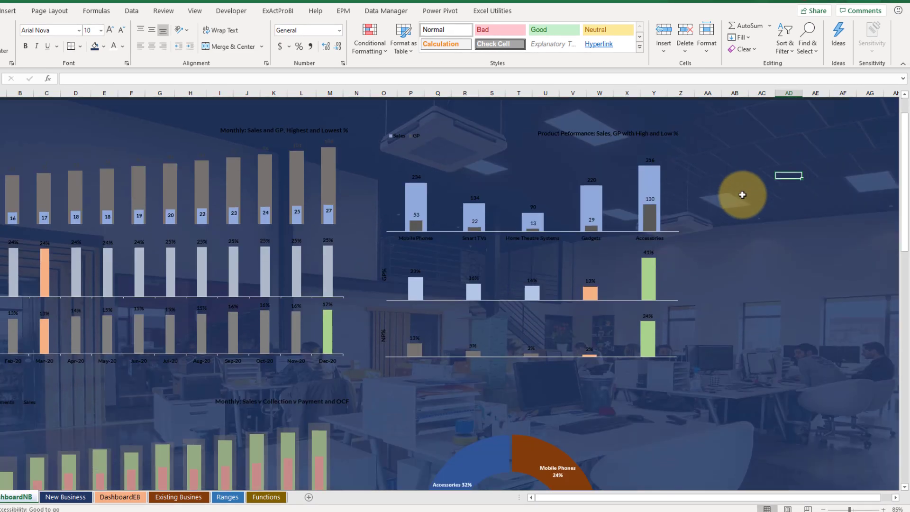
scroll(742, 195, "up", 2)
scroll(742, 195, "down", 3)
scroll(743, 194, "up", 3)
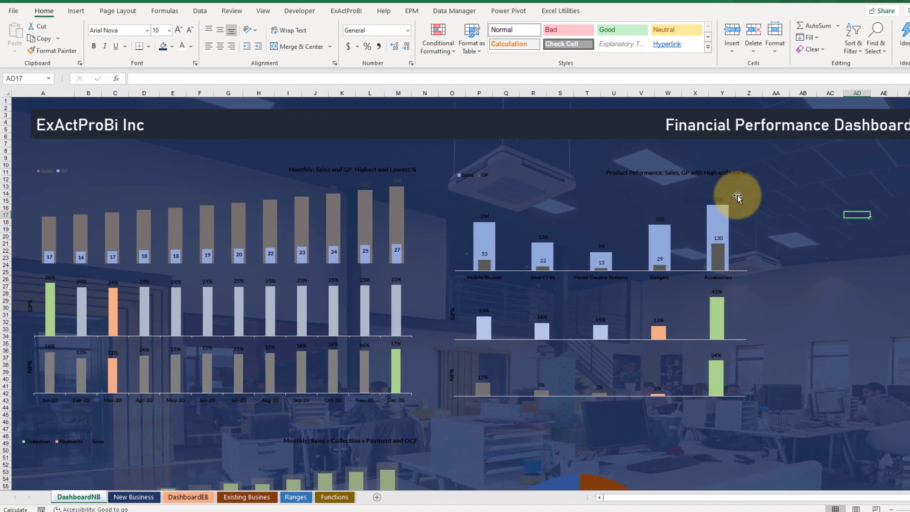
scroll(672, 195, "down", 5)
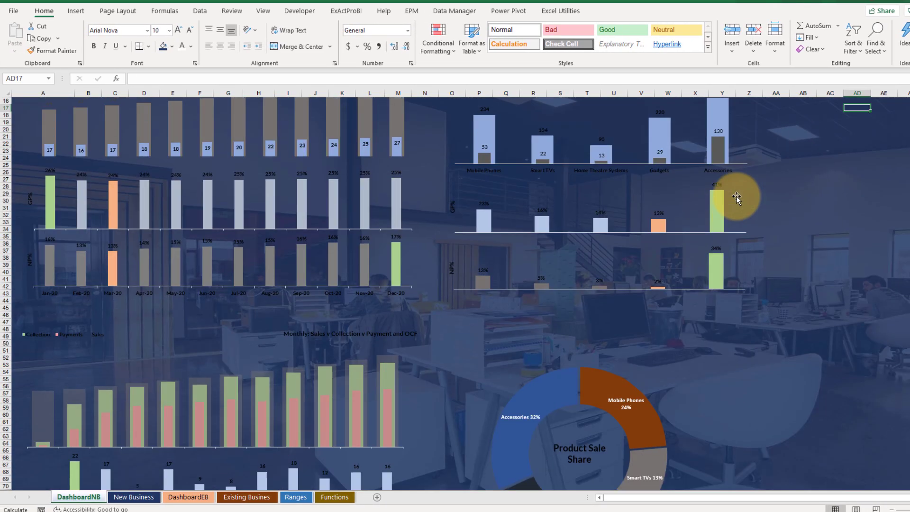
scroll(737, 198, "up", 5)
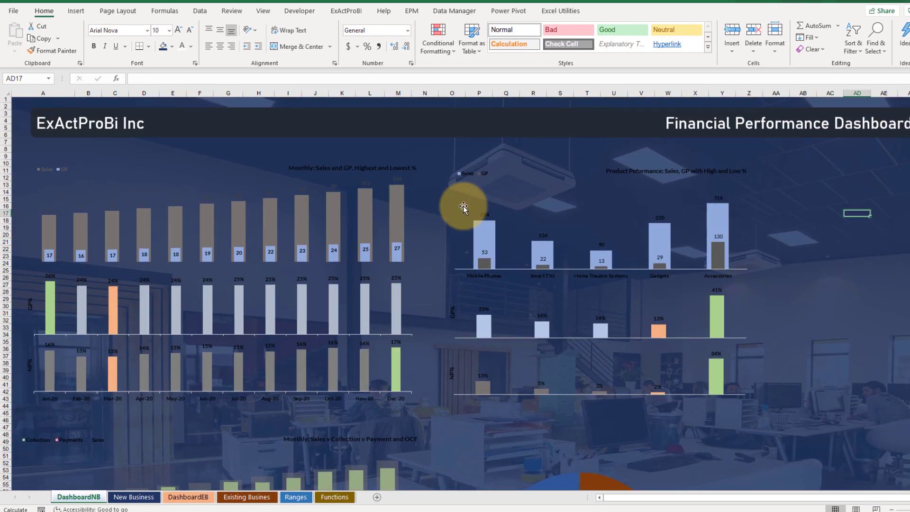
Step: Make the title, legend and data labels of the monthly Sales and GP chart white
left_click(306, 172)
left_click(306, 172)
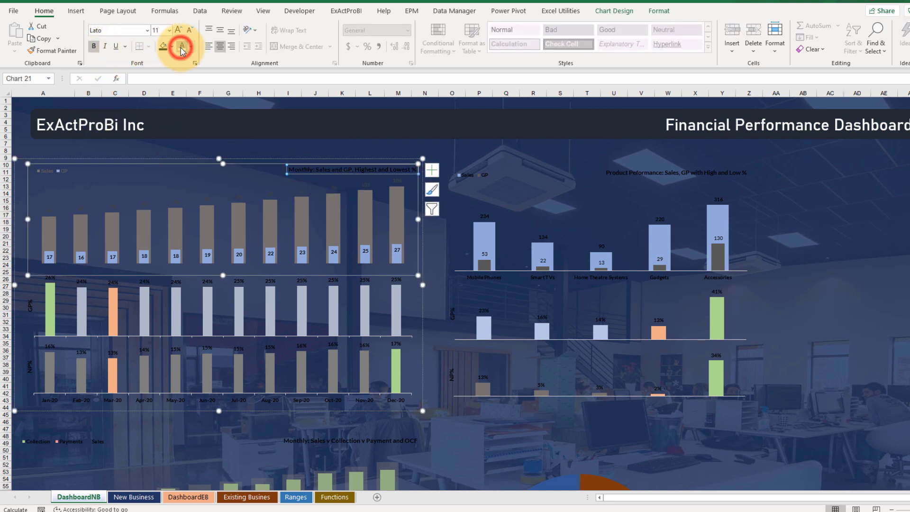
left_click(183, 50)
left_click(178, 191)
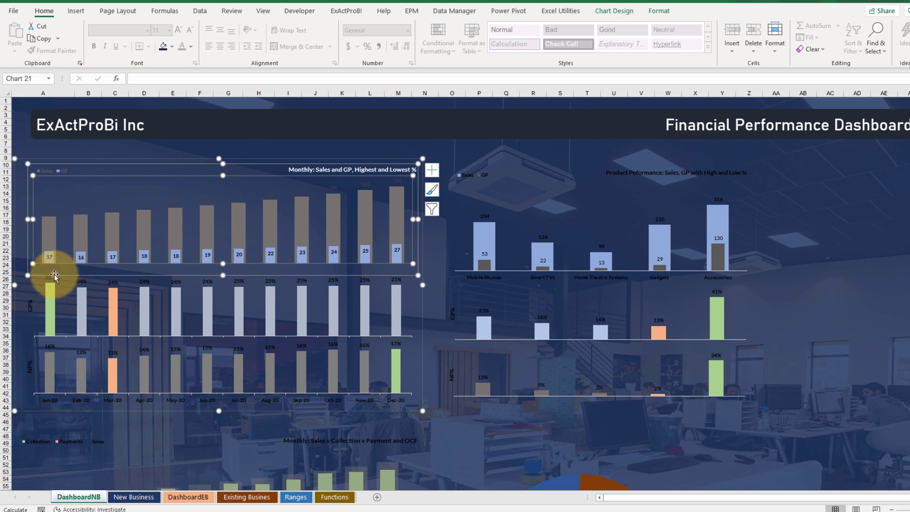
left_click(182, 47)
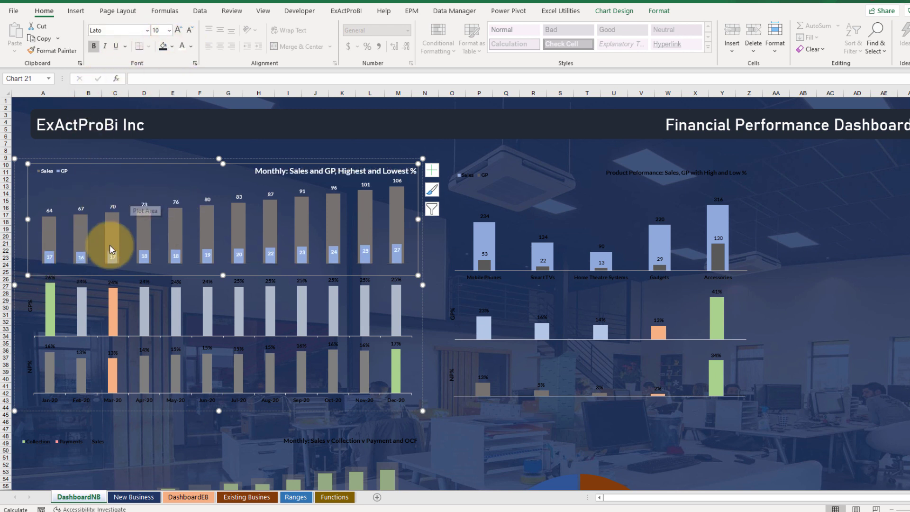
Step: Make the GP data labels in the monthly Sales and GP chart black
left_click(49, 256)
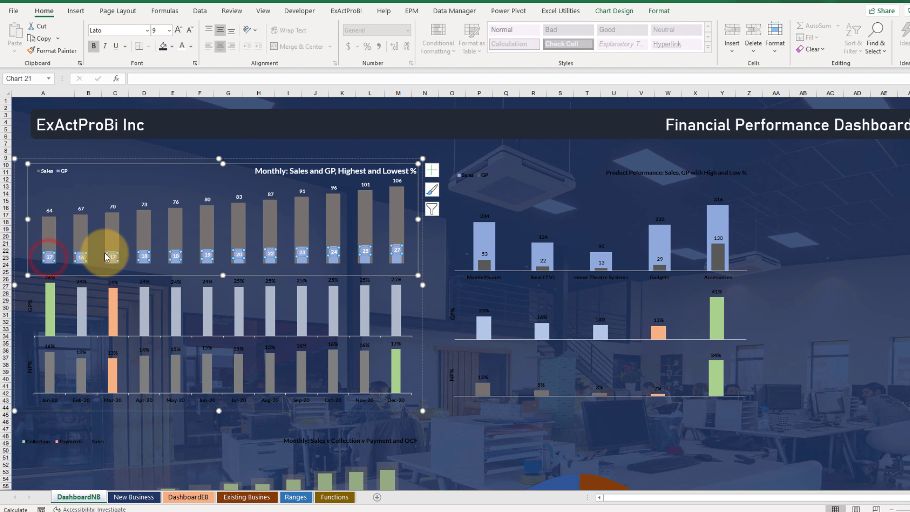
left_click(191, 46)
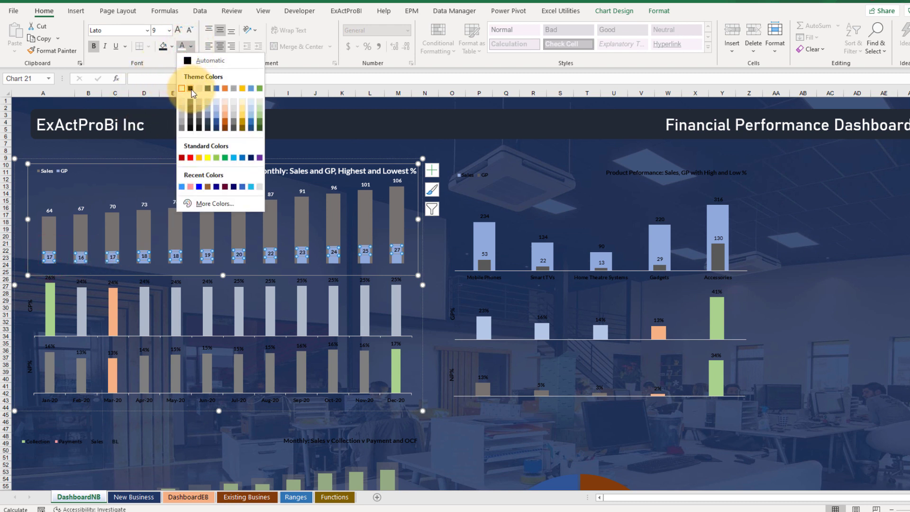
left_click(190, 88)
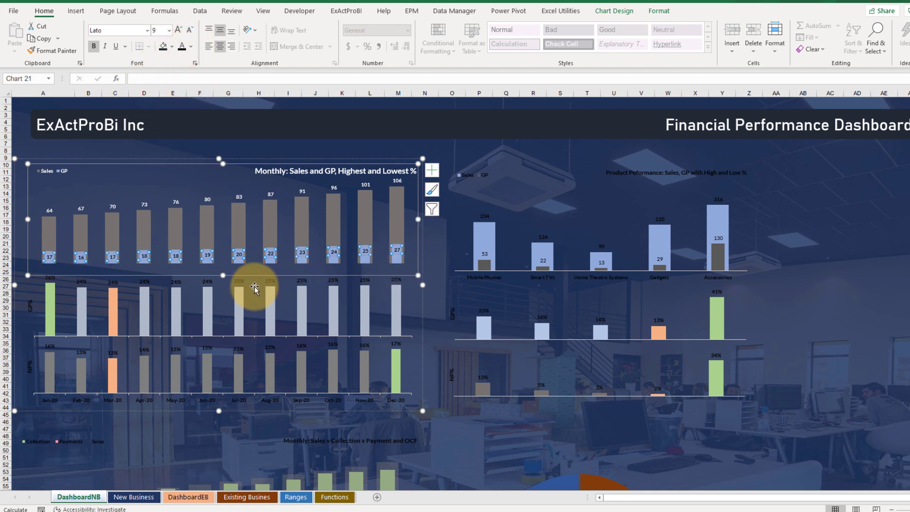
left_click(97, 183)
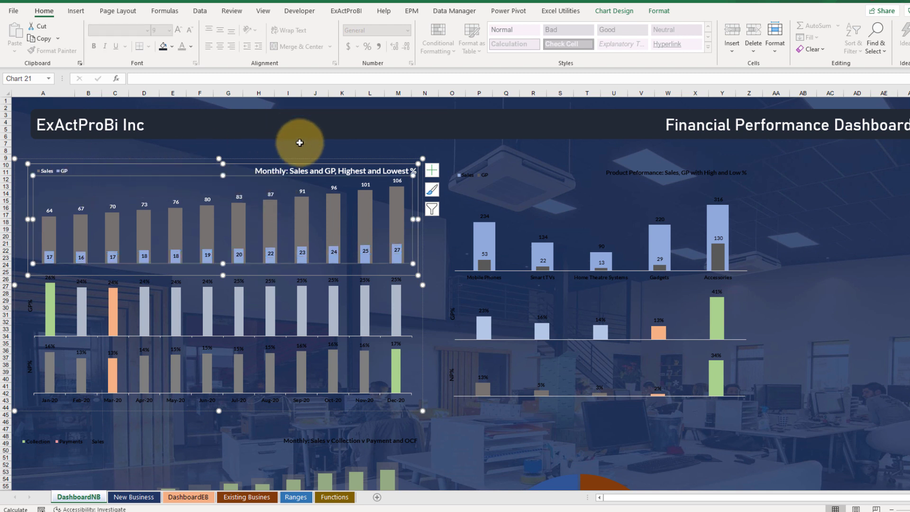
Step: Make all text in the monthly GP% and NP% charts white
left_click(241, 275)
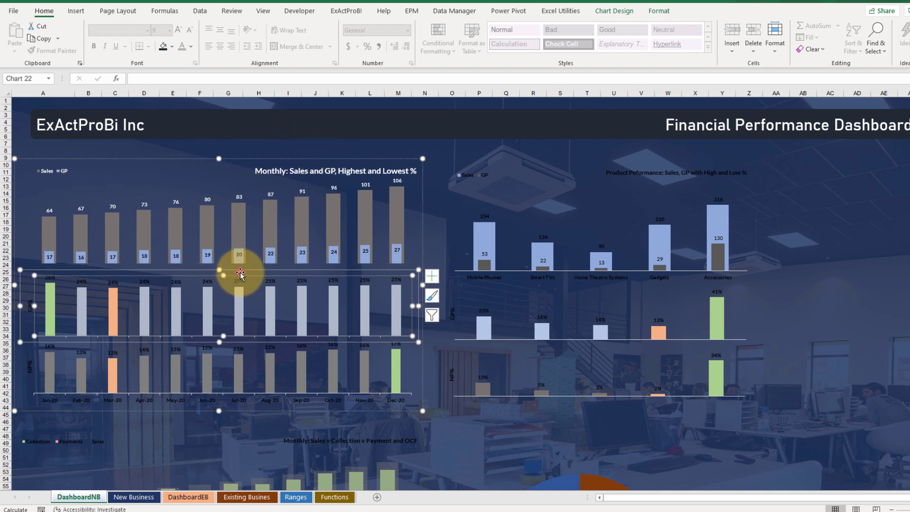
left_click(192, 47)
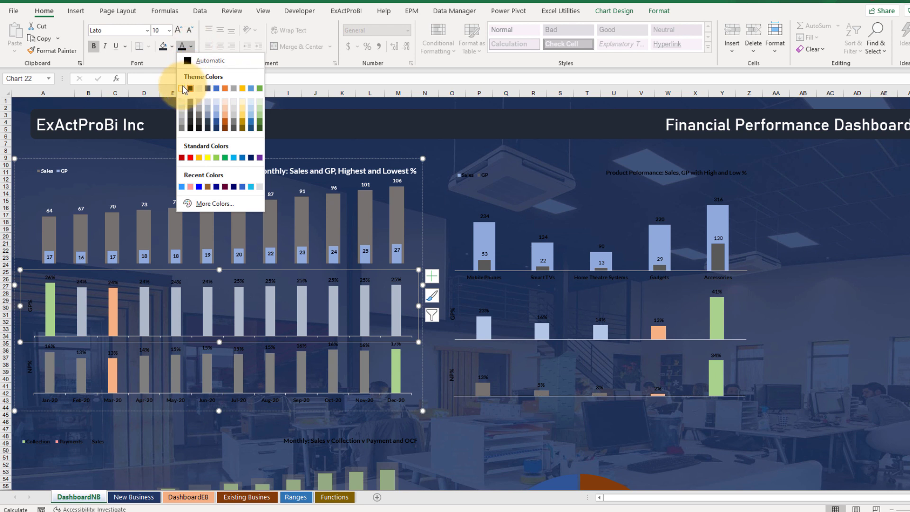
left_click(185, 90)
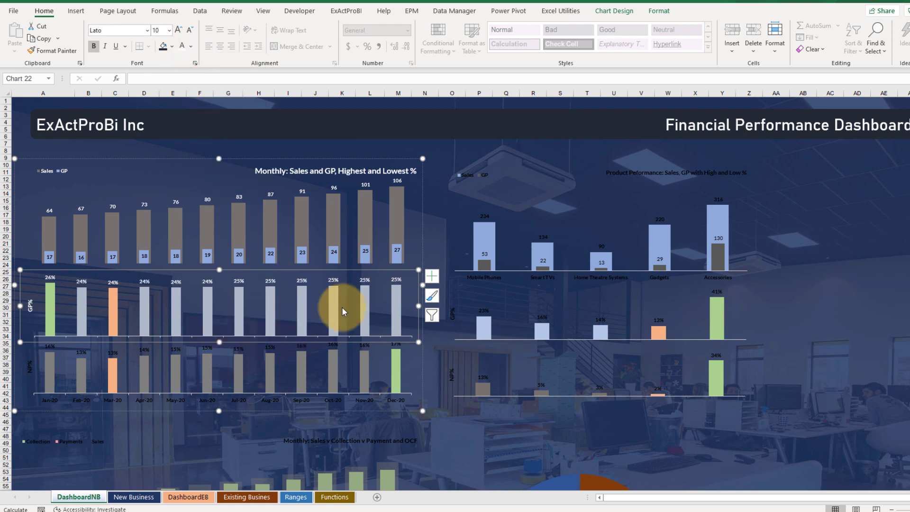
left_click(288, 363)
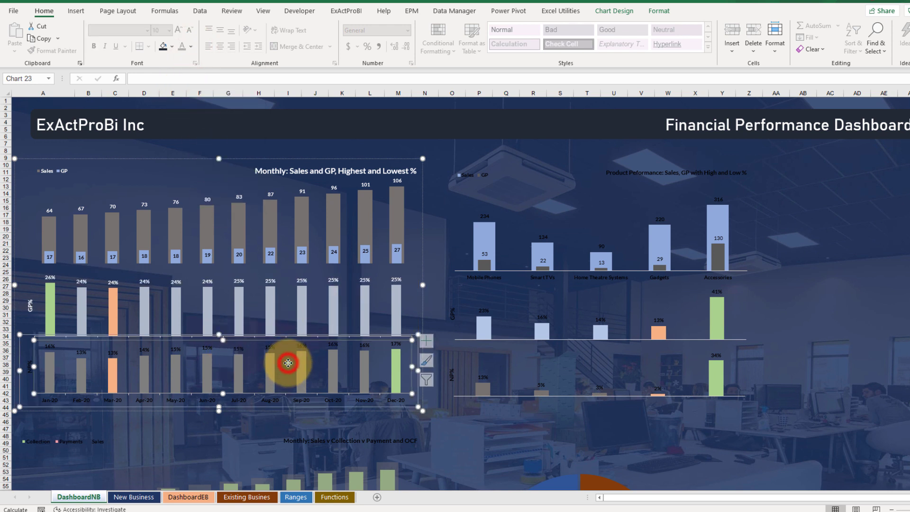
left_click(417, 395)
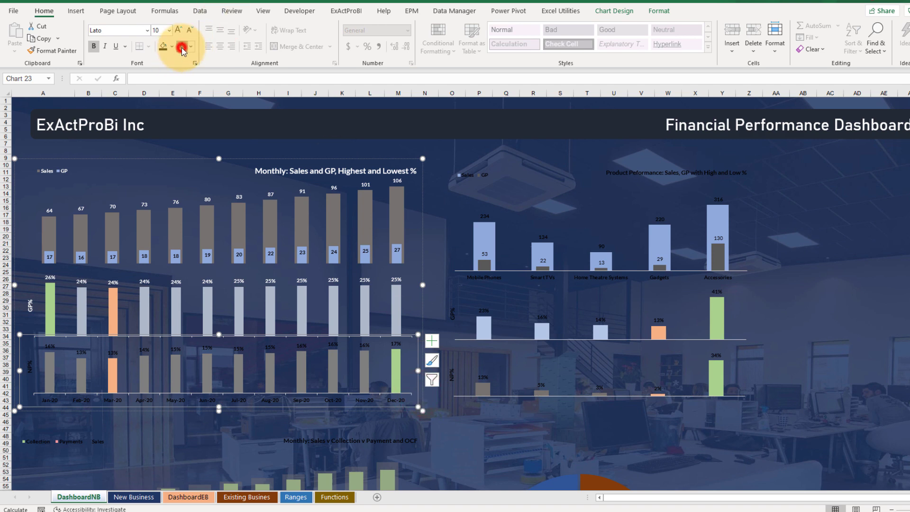
scroll(398, 372, "down", 2)
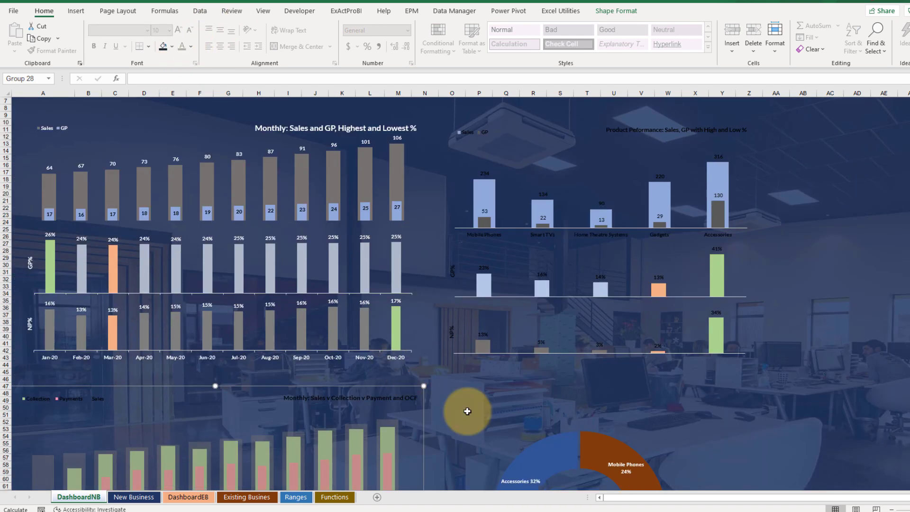
Step: Nudge the grouped monthly Sales, GP% and NP% charts slightly to the right
left_click(544, 444)
left_click(218, 166)
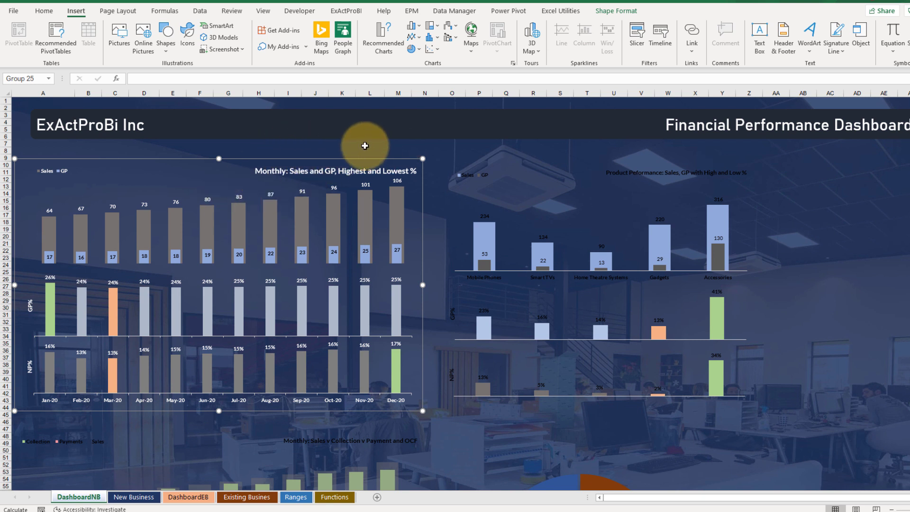
left_click(500, 295)
left_click(346, 310)
mouse_move(301, 323)
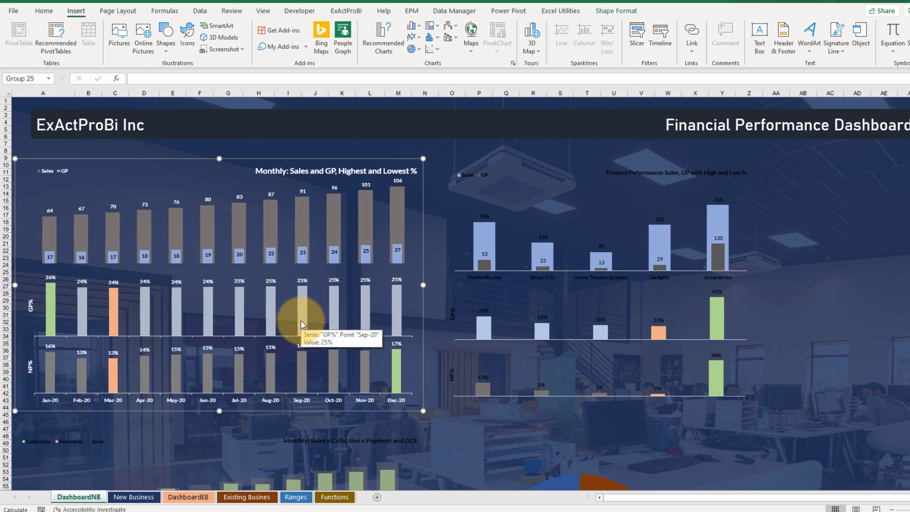
key("Right")
key("Right")
key("Right")
key("Right")
key("Right")
key("Right")
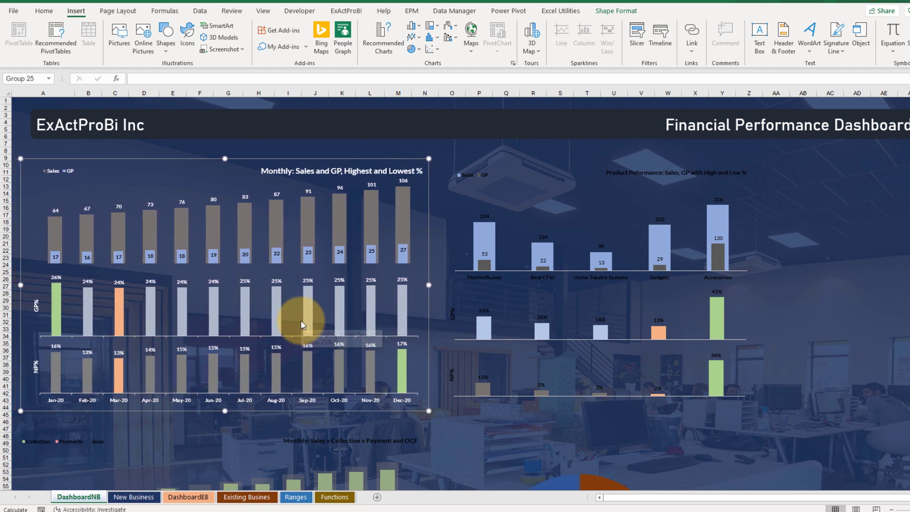
key("Right")
key("Right")
Step: Nudge the grouped product performance charts to the right to widen the gap beside the monthly charts
left_click(533, 284)
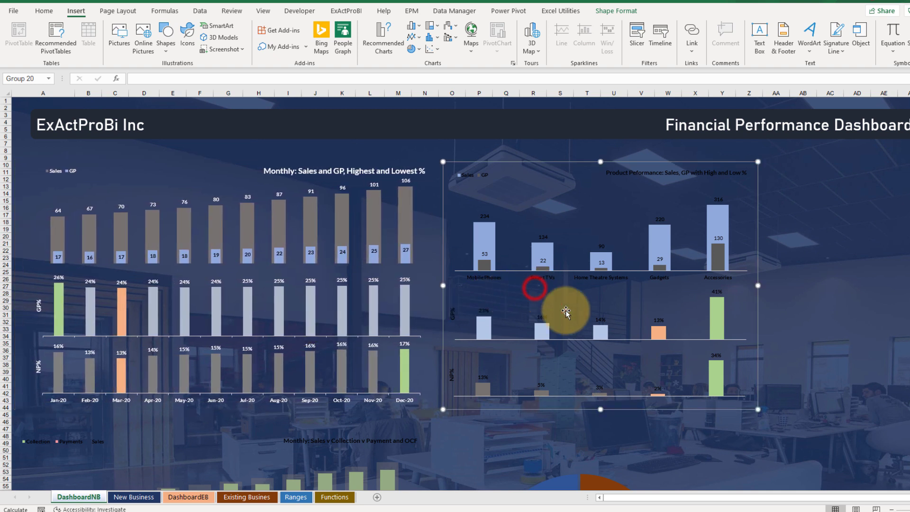
key("Right")
key("Right")
key("Right")
key("Right")
key("Right")
key("Right")
key("Right")
key("Right")
key("Right")
key("Right")
key("Right")
key("Right")
key("Right")
key("Right")
key("Right")
key("Right")
key("Right")
key("Right")
key("Right")
key("Right")
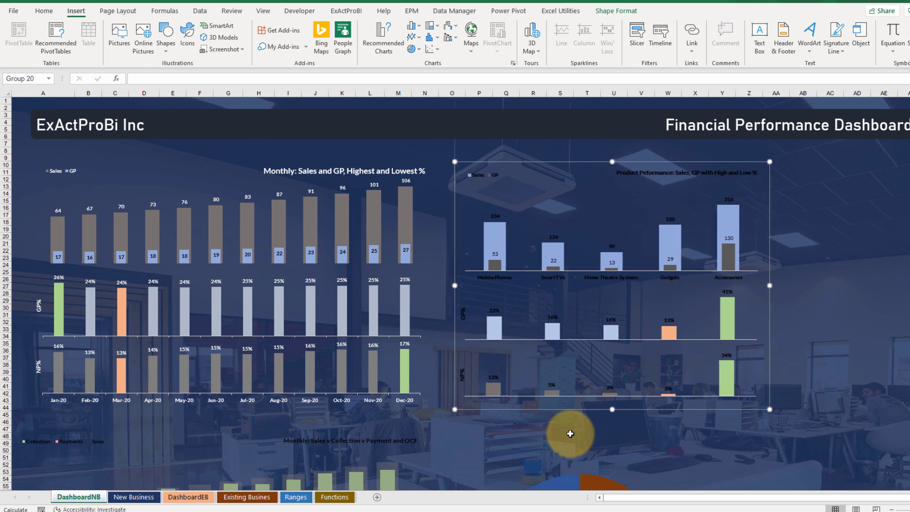
Step: Nudge the monthly chart group a little further right, towards the product performance charts
left_click(296, 297)
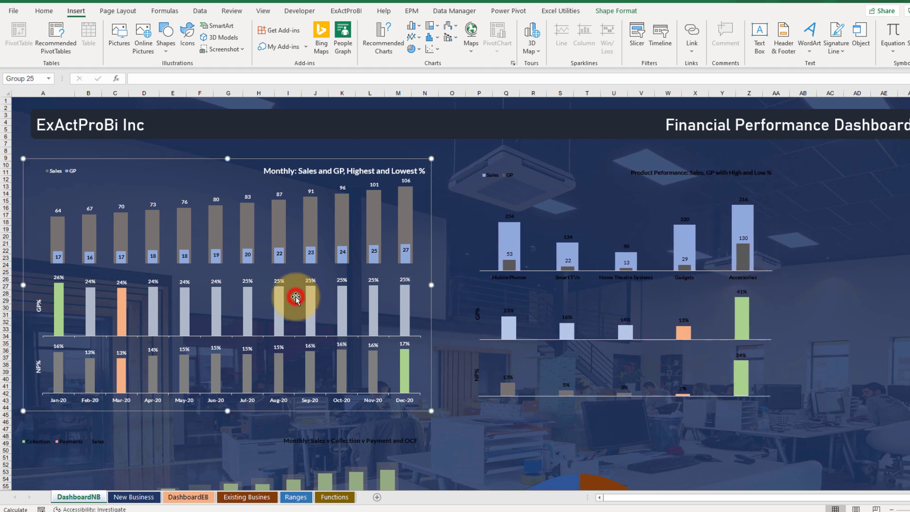
key("Right")
key("Right")
key("Right")
key("Right")
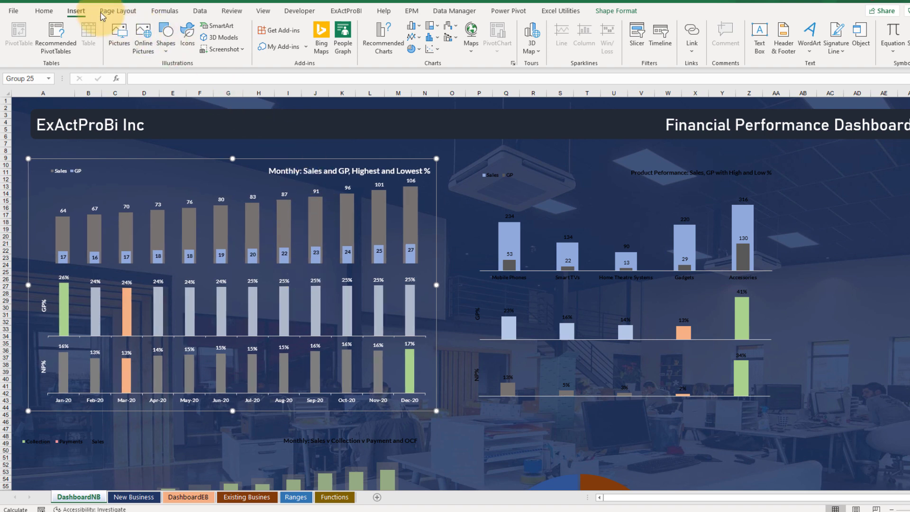
Step: Draw a rectangle about 10.09" wide and 6.52" high over the monthly charts and send it to the back
left_click(167, 50)
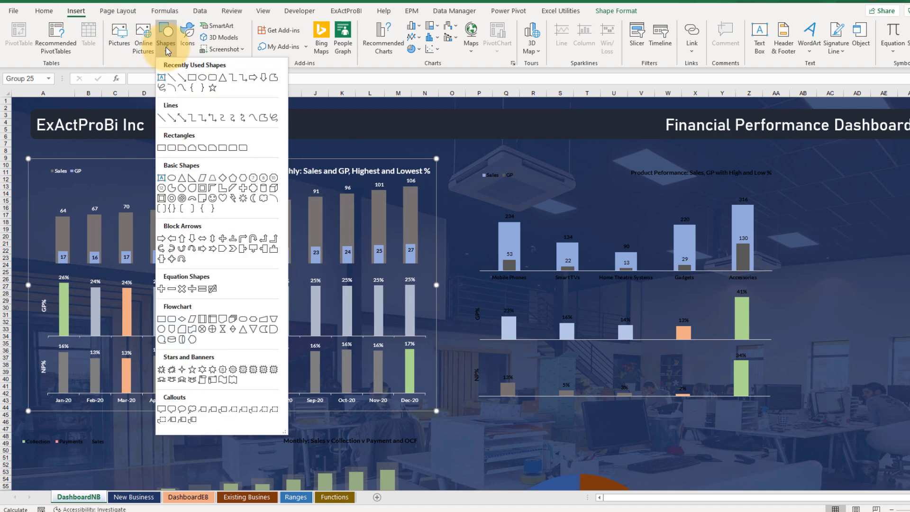
left_click(192, 79)
mouse_move(21, 150)
left_mouse_down()
mouse_move(37, 197)
mouse_move(281, 366)
mouse_move(441, 420)
left_mouse_up()
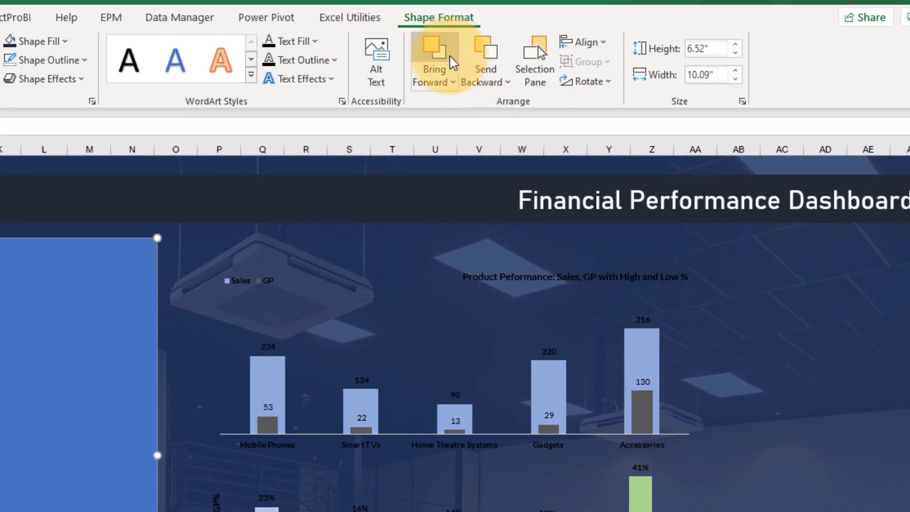
left_click(489, 85)
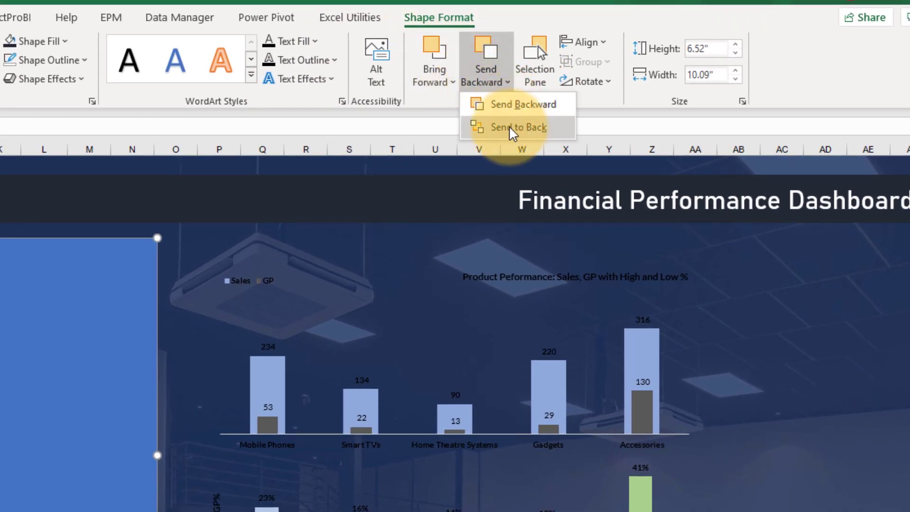
left_click(510, 128)
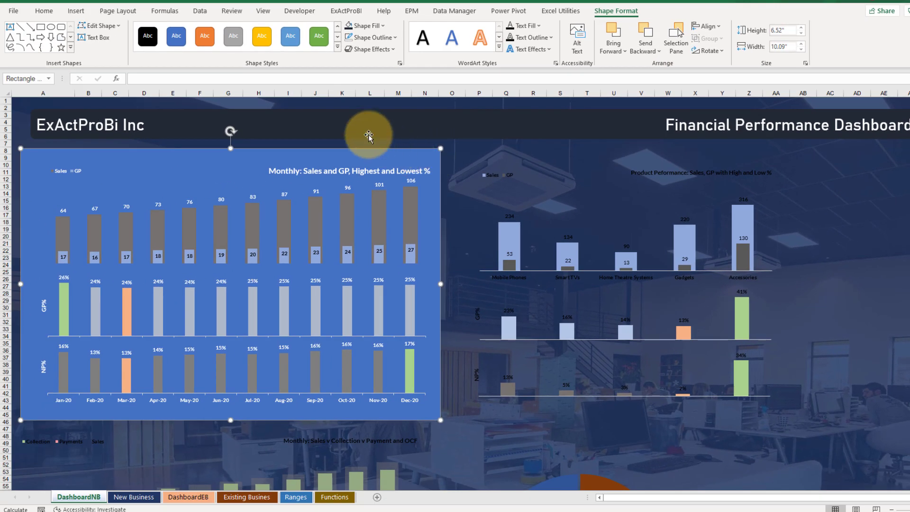
Step: Try a Blue, Accent 1, Darker 50% fill on the rectangle behind the monthly charts
left_click(69, 40)
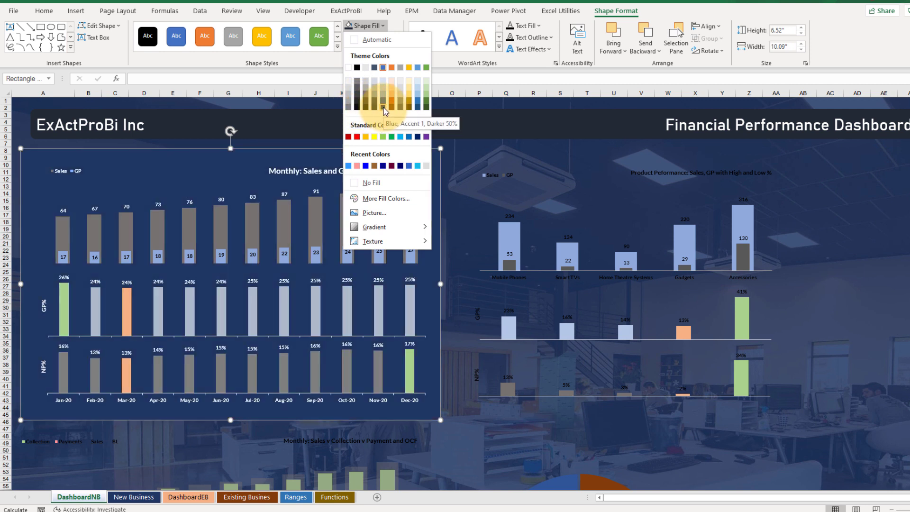
left_click(384, 107)
left_click(482, 157)
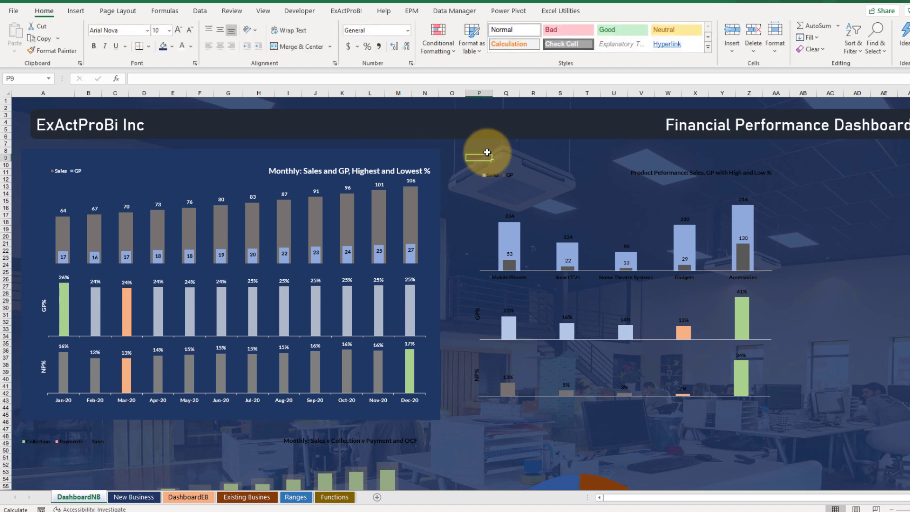
Step: Fill the rectangle behind the monthly charts with the darkest blue-gray theme shade, matching the title banner
left_click(371, 156)
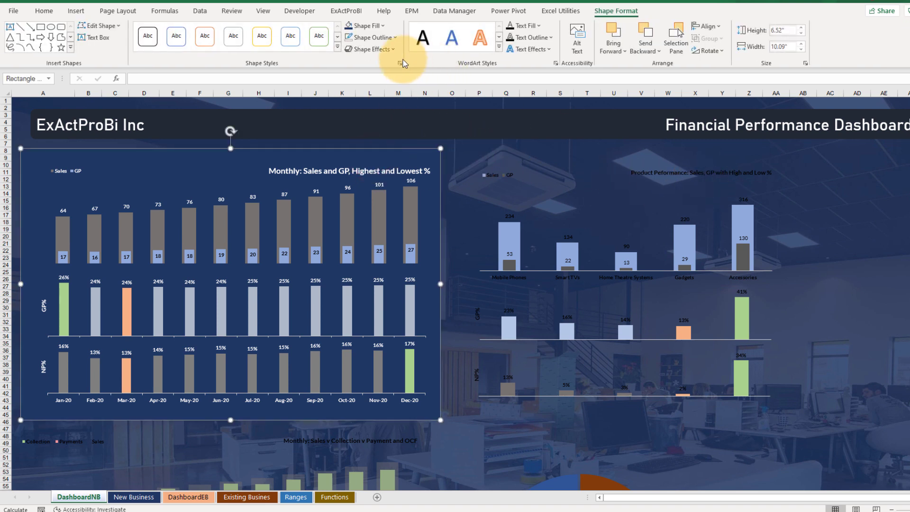
left_click(363, 29)
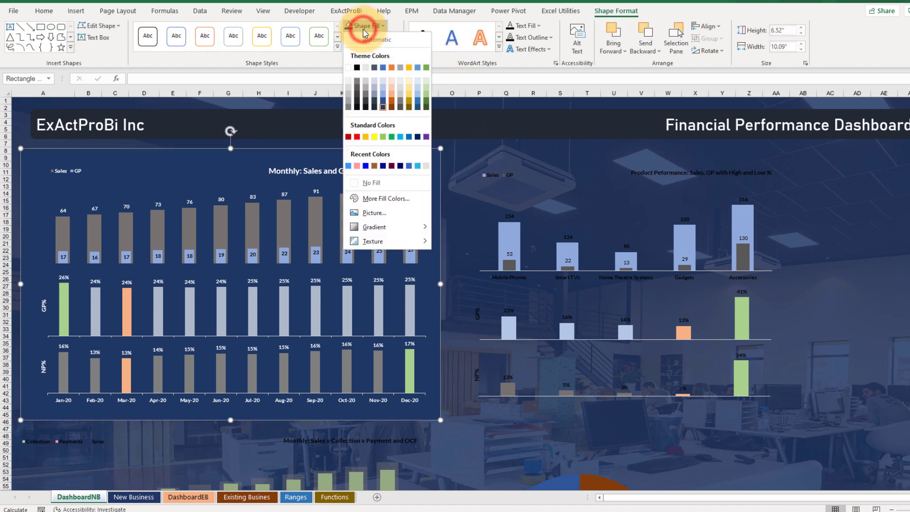
left_click(375, 108)
left_click(473, 152)
Step: Stretch the monthly chart group up towards the rectangle's top edge and reduce its chart title to font size 12
left_click(243, 159)
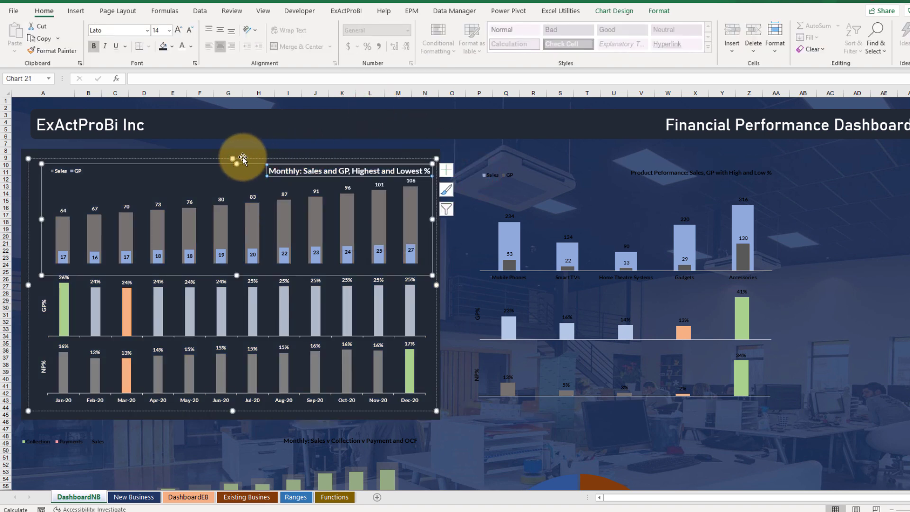
left_click_drag(235, 164, 235, 157)
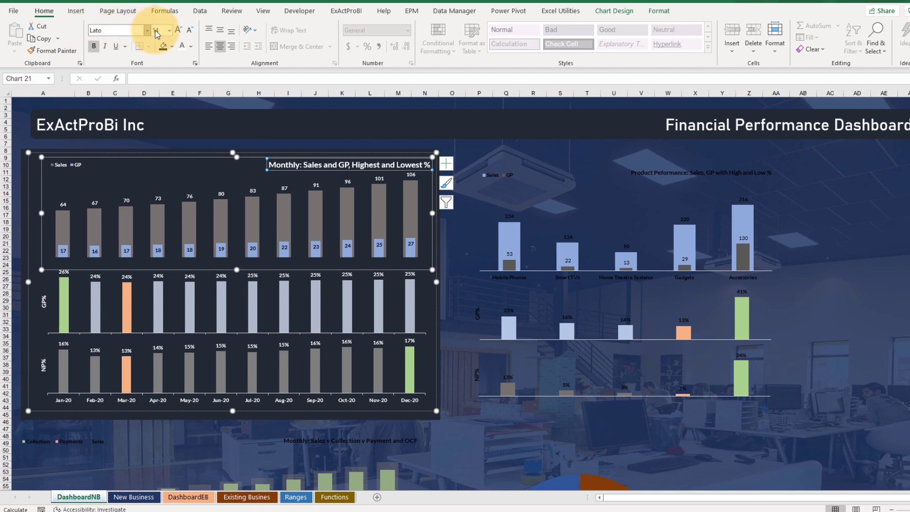
left_click(189, 32)
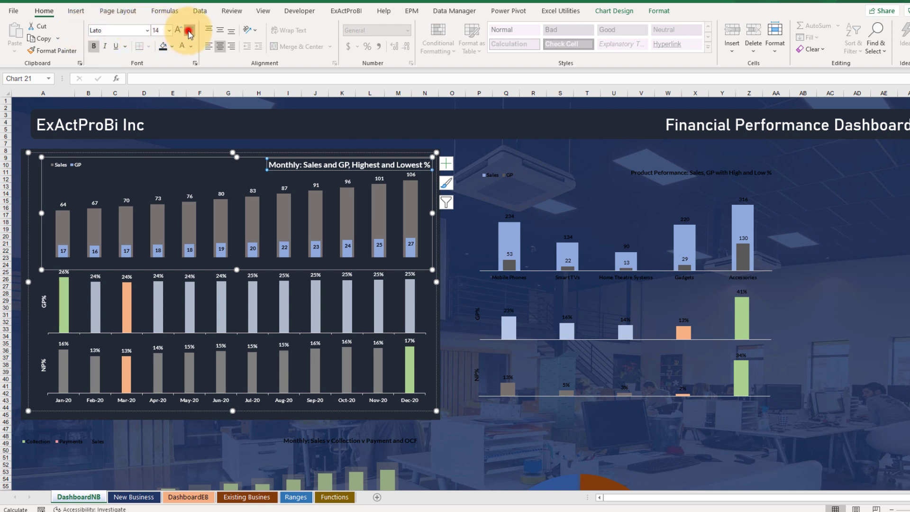
left_click(524, 166)
Step: Widen the monthly chart group to the rectangle's left edge and shorten the rectangle to end just below the charts
left_click(156, 310)
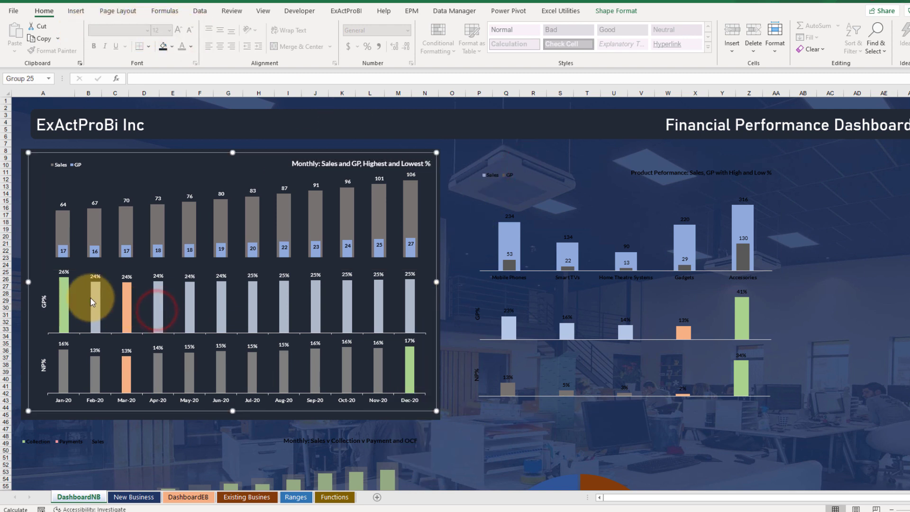
left_click(26, 283)
left_click_drag(26, 283, 25, 284)
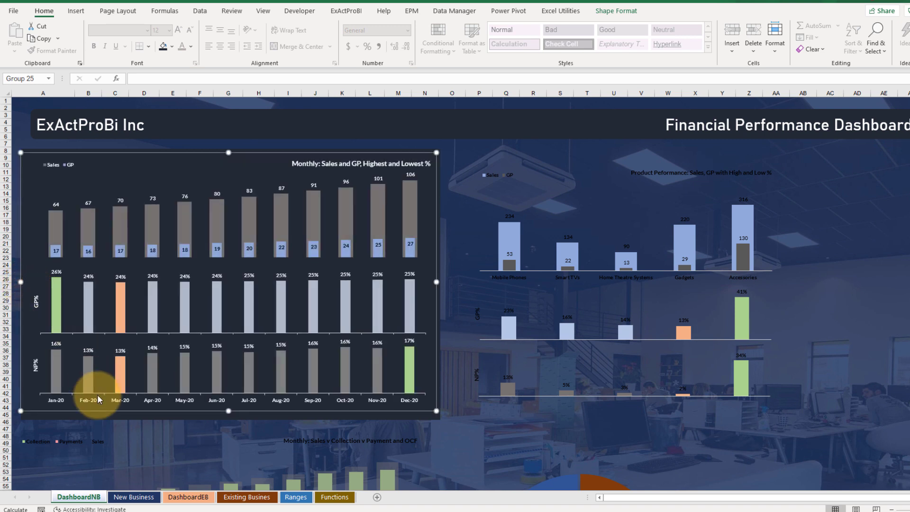
left_click(95, 422)
left_click(331, 401)
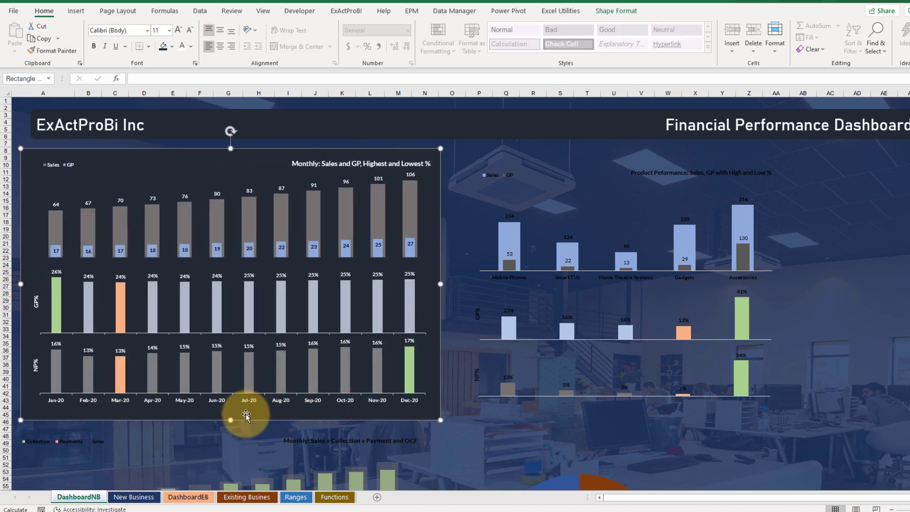
left_click_drag(232, 420, 232, 415)
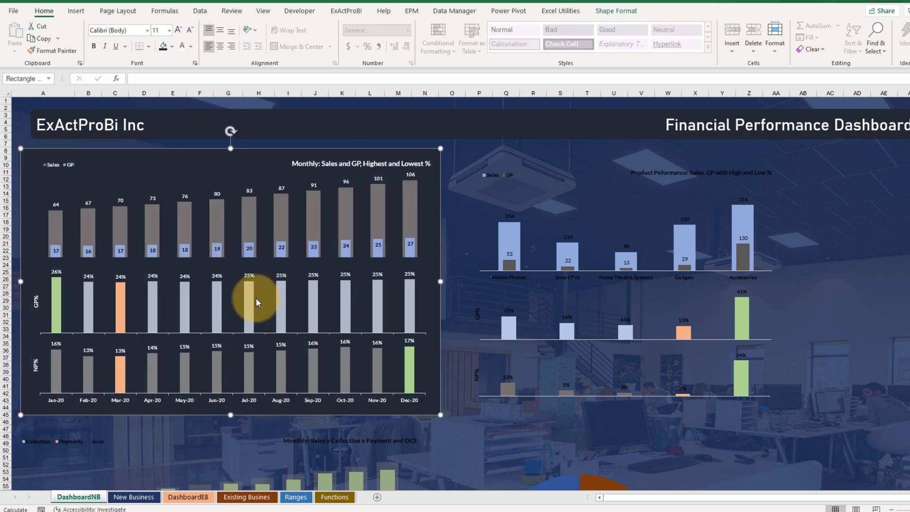
Step: Group the backing rectangle with the monthly charts
left_click(406, 179, "ctrl")
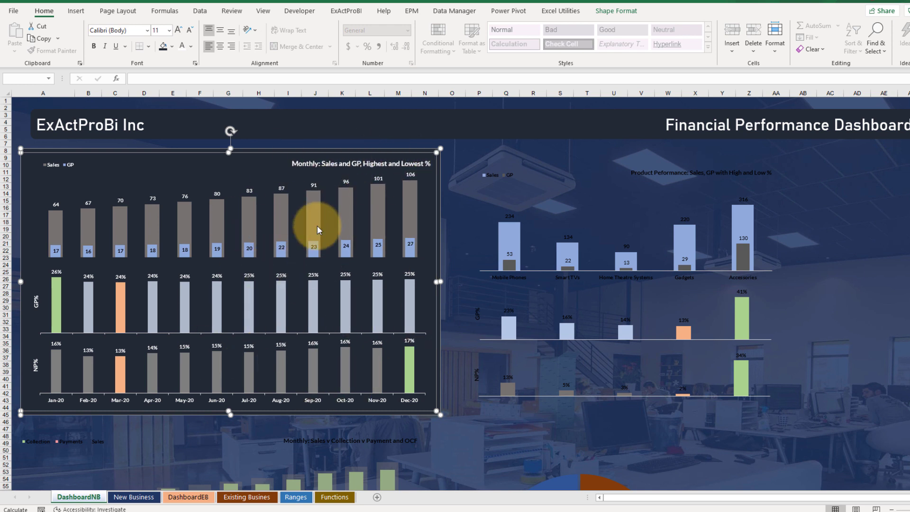
left_click(613, 14)
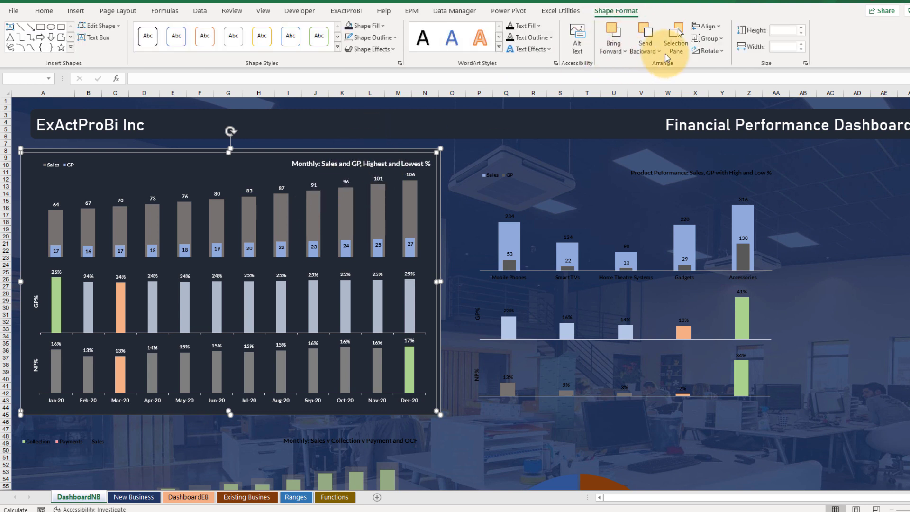
left_click(710, 38)
left_click(703, 66)
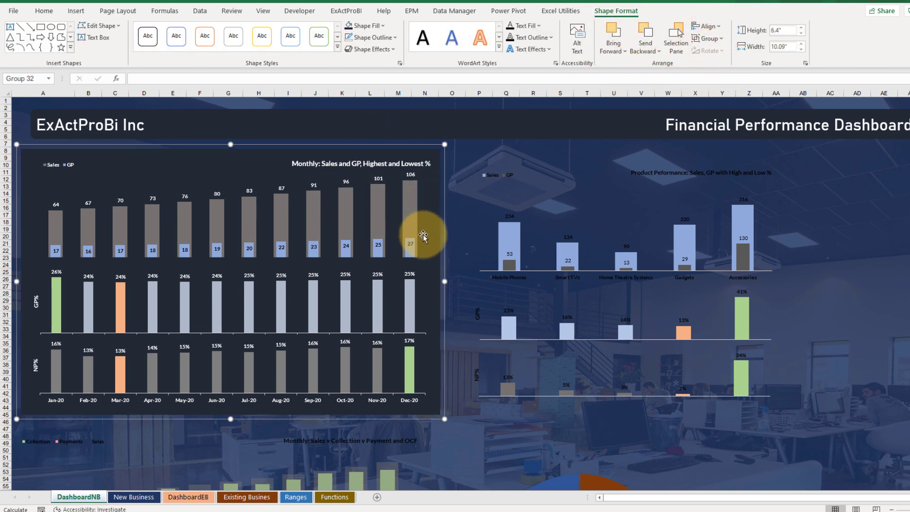
Step: Resize the combined monthly chart panel to about 6.56" high and 10.06" wide and move it right beneath the banner
left_click_drag(445, 281, 416, 281)
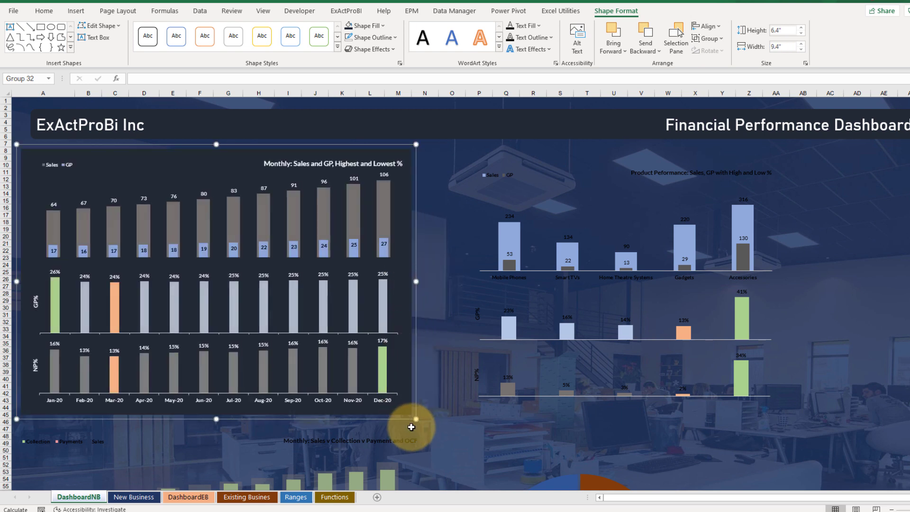
left_click_drag(417, 419, 439, 426)
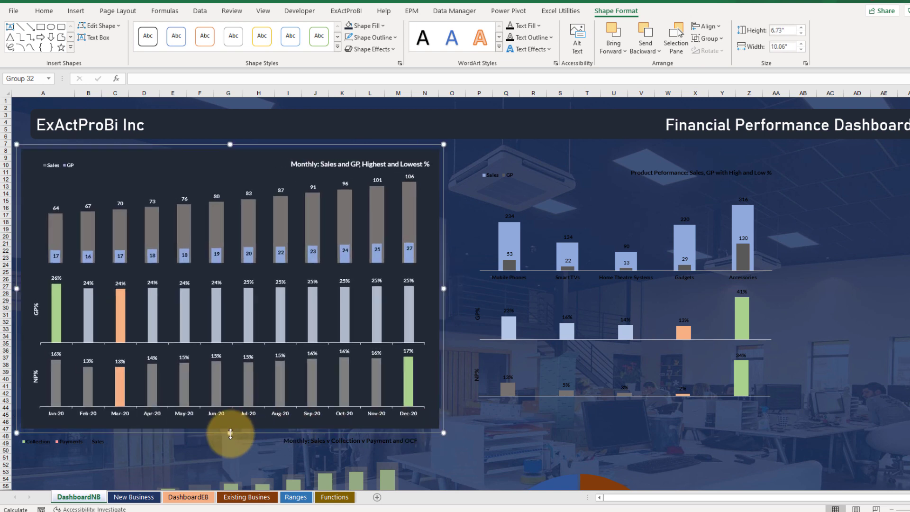
left_click_drag(229, 427, 229, 423)
left_click_drag(302, 149, 326, 148)
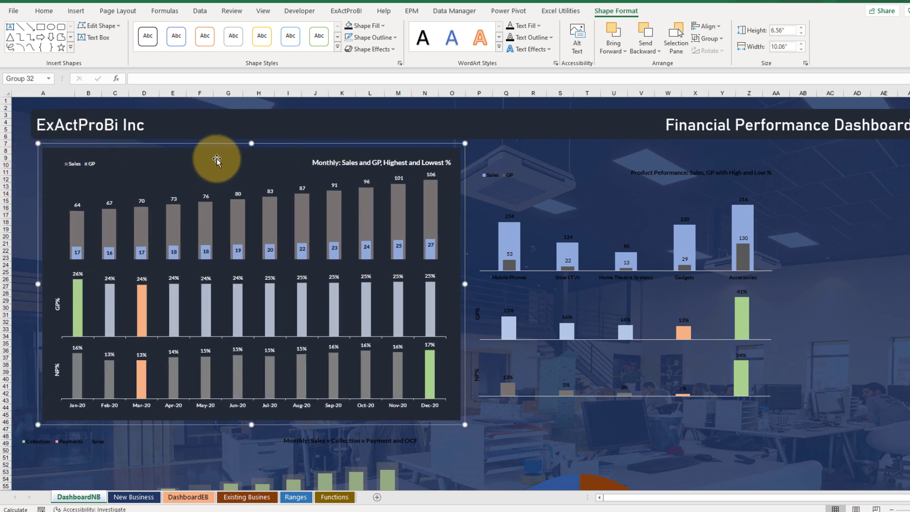
Step: Select the product performance chart group
left_click(507, 176)
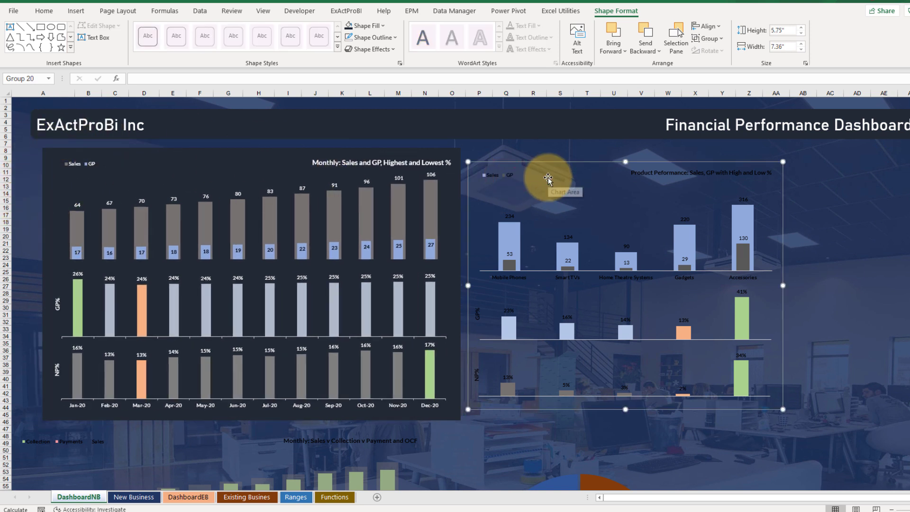